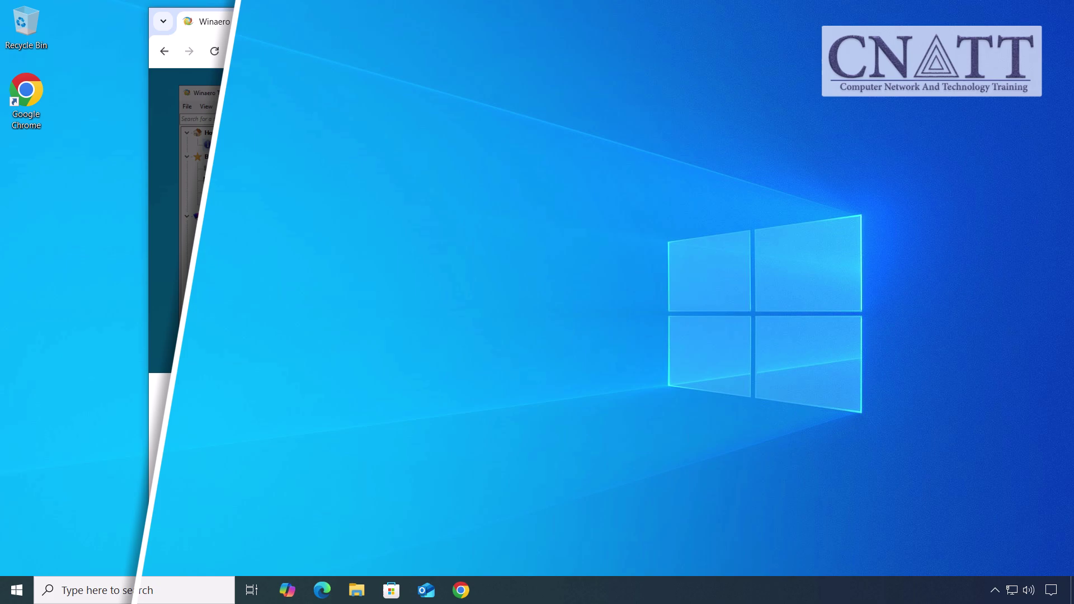
pyautogui.scroll(-2, 918, 293)
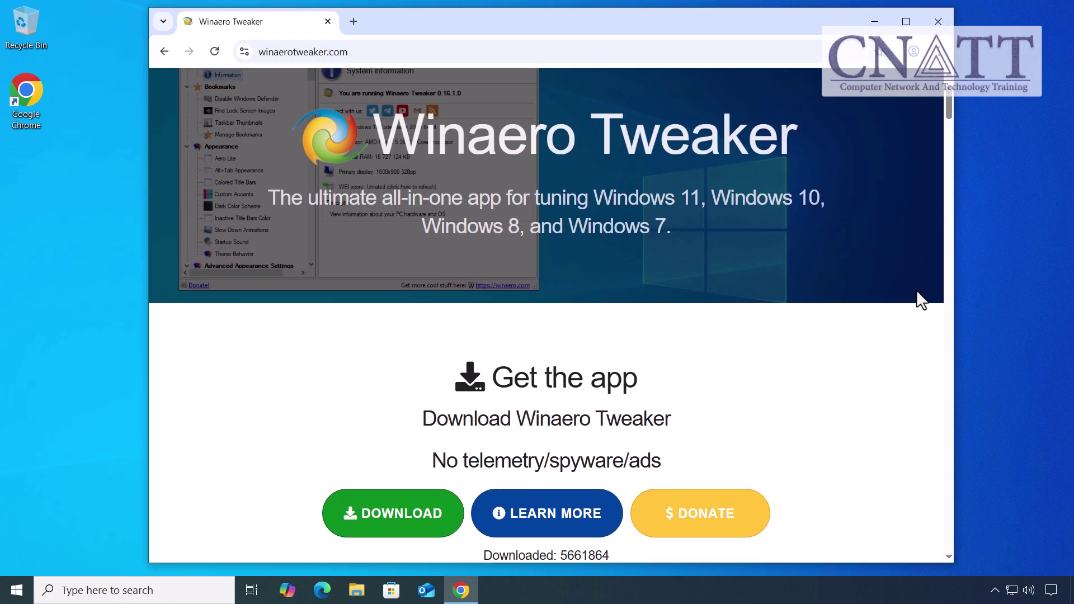
pyautogui.scroll(2, 920, 300)
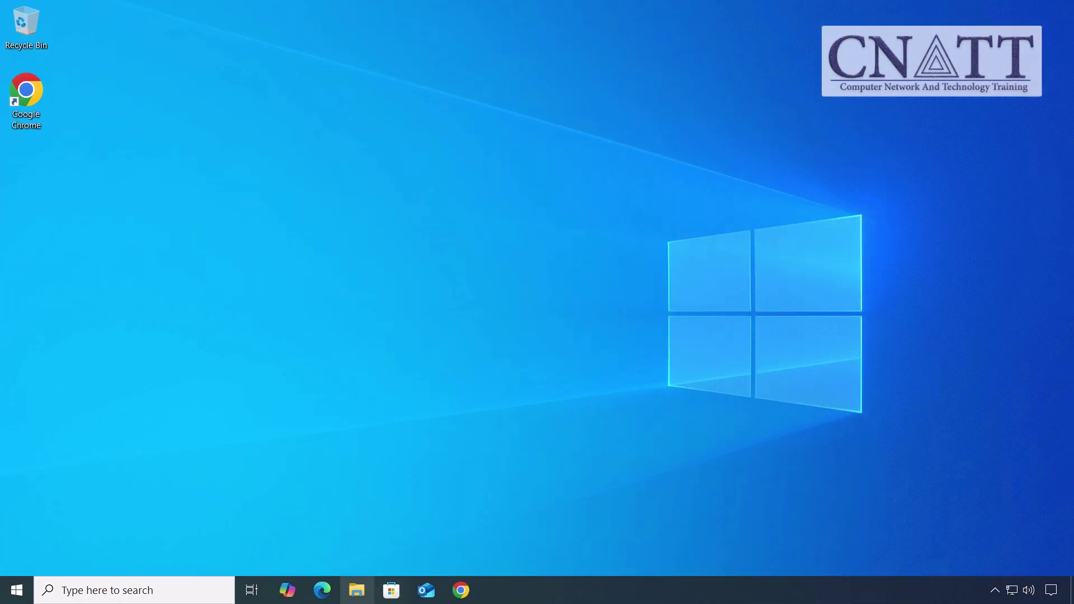
# - Browse into C:\Windows\Media to view the Windows system sound files
pyautogui.click(356, 590)
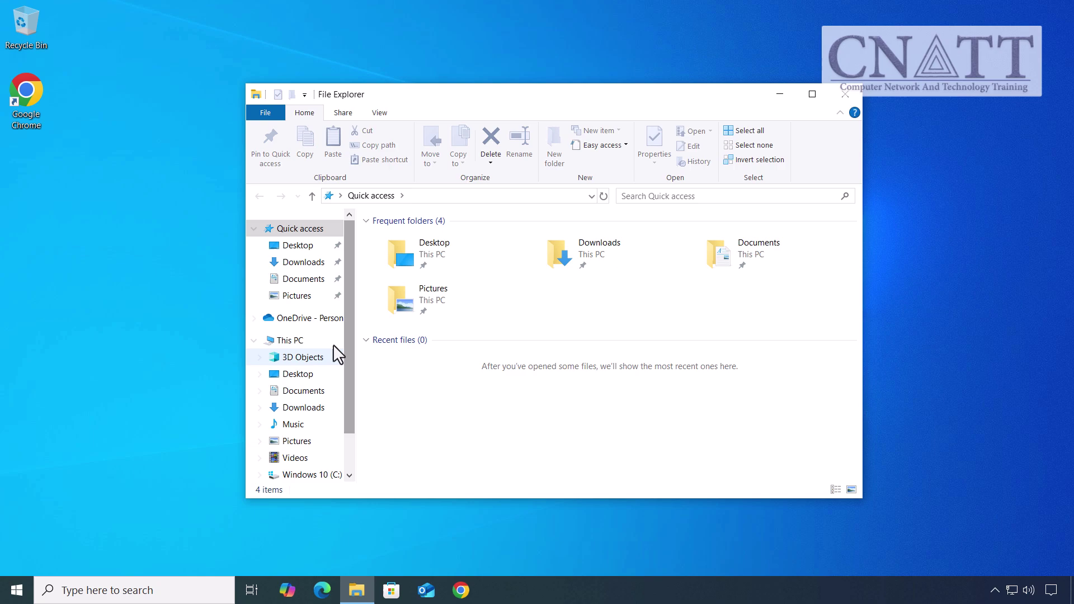
pyautogui.click(294, 341)
pyautogui.click(457, 269)
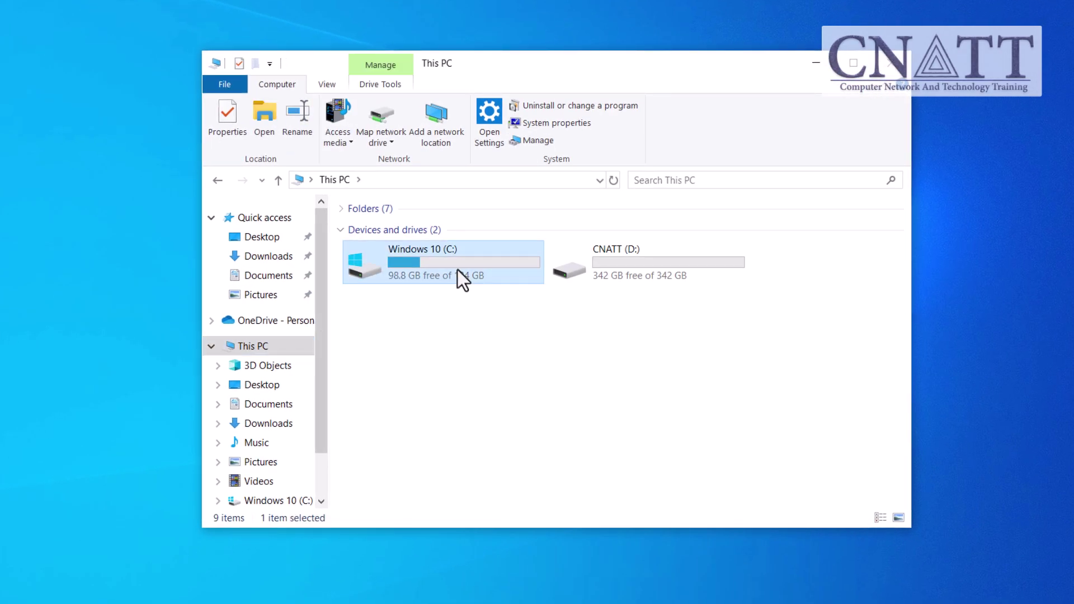
pyautogui.doubleClick(457, 269)
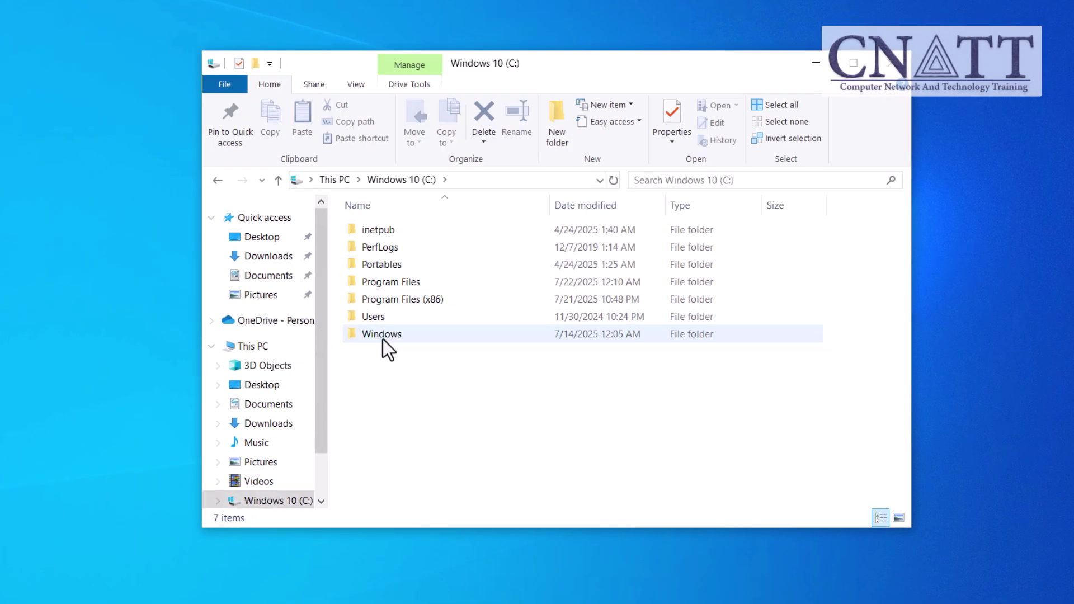
pyautogui.doubleClick(382, 339)
pyautogui.scroll(-10, 382, 339)
pyautogui.click(428, 222)
pyautogui.doubleClick(429, 223)
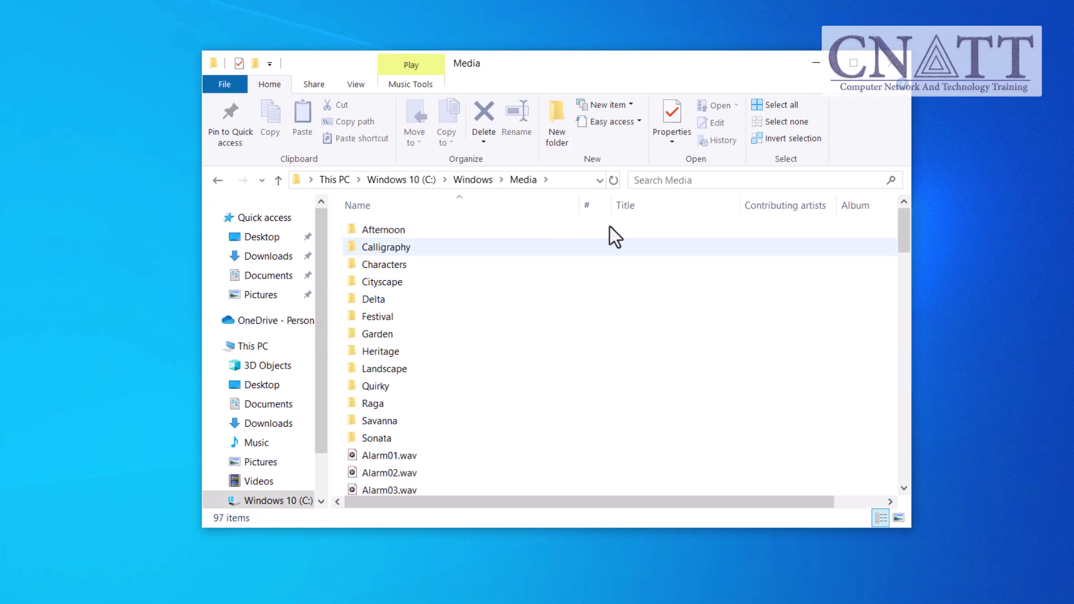
pyautogui.moveTo(901, 231); pyautogui.dragTo(885, 459)
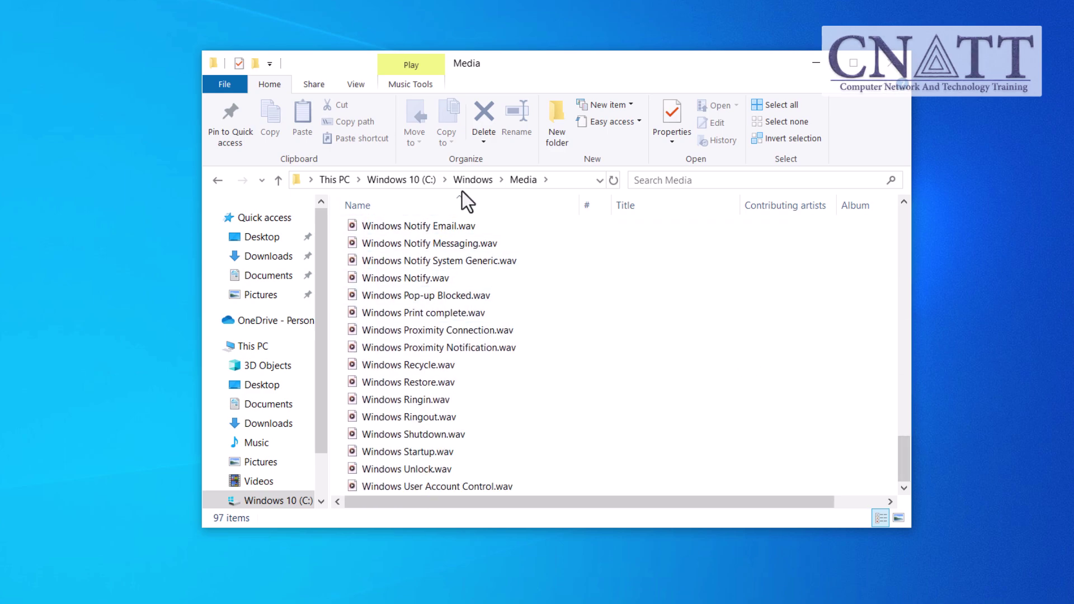
# - Return to the C: root and navigate to C:\Windows\SystemResources
pyautogui.click(420, 181)
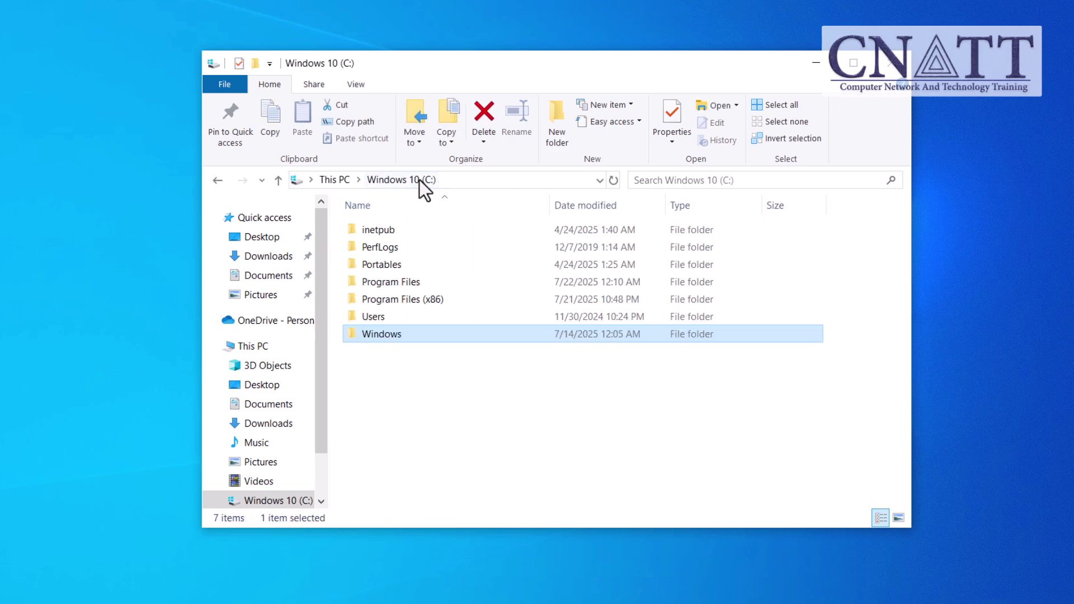
pyautogui.doubleClick(391, 339)
pyautogui.write('system')
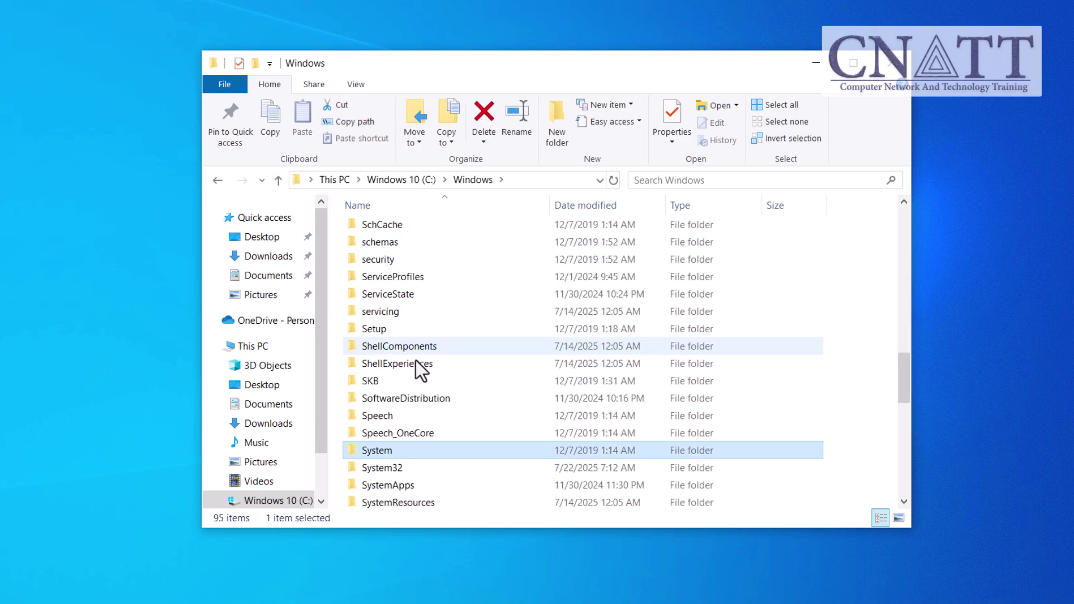
pyautogui.scroll(-1, 419, 394)
pyautogui.doubleClick(432, 464)
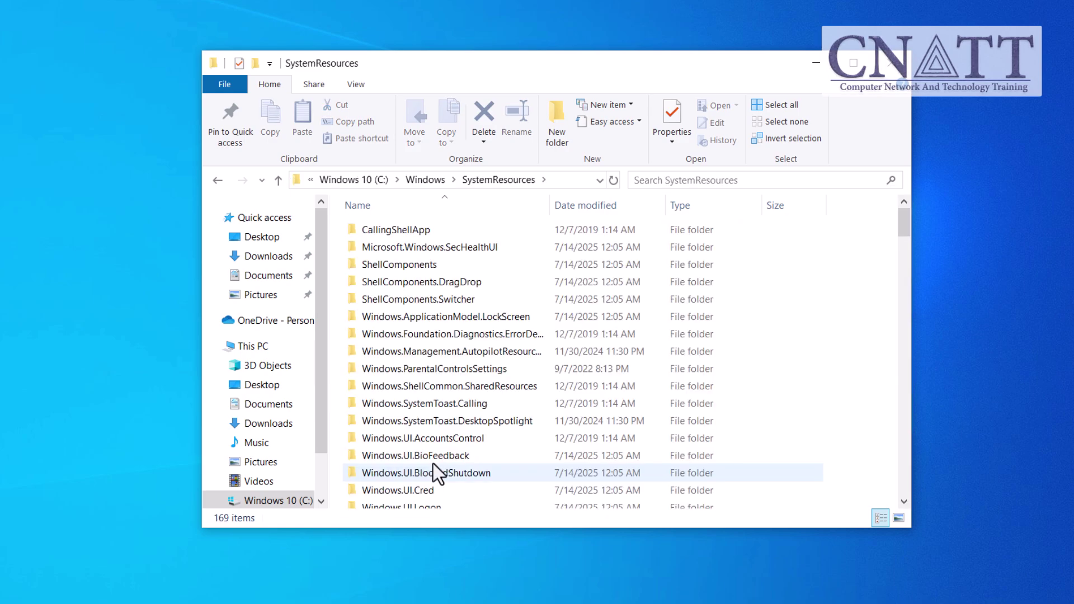
pyautogui.write('im')
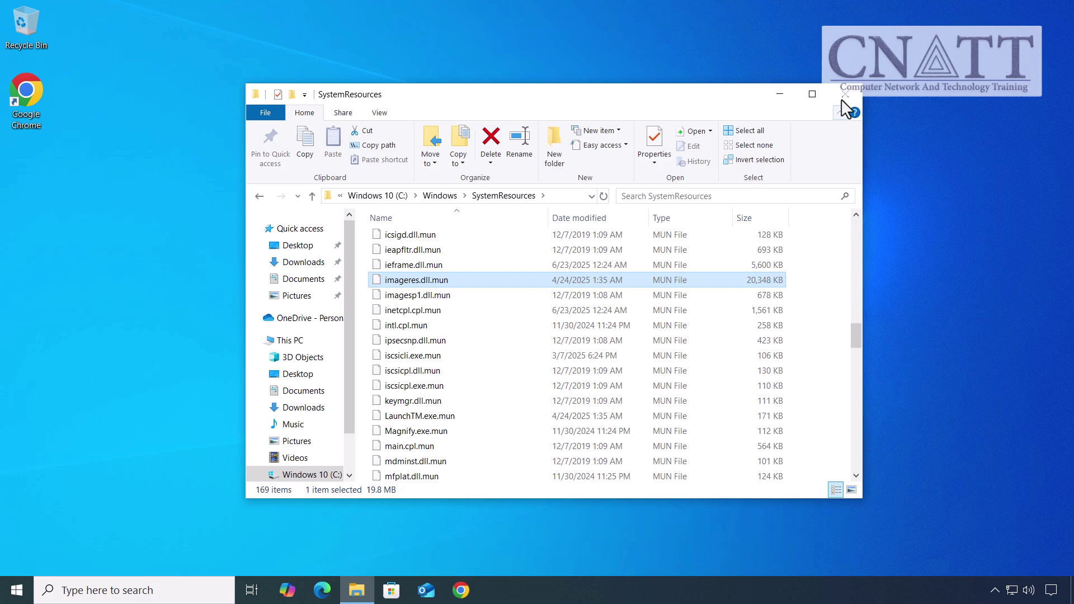
# - Close Explorer and reach cloudconvert.com through a Google search in Chrome
pyautogui.click(843, 94)
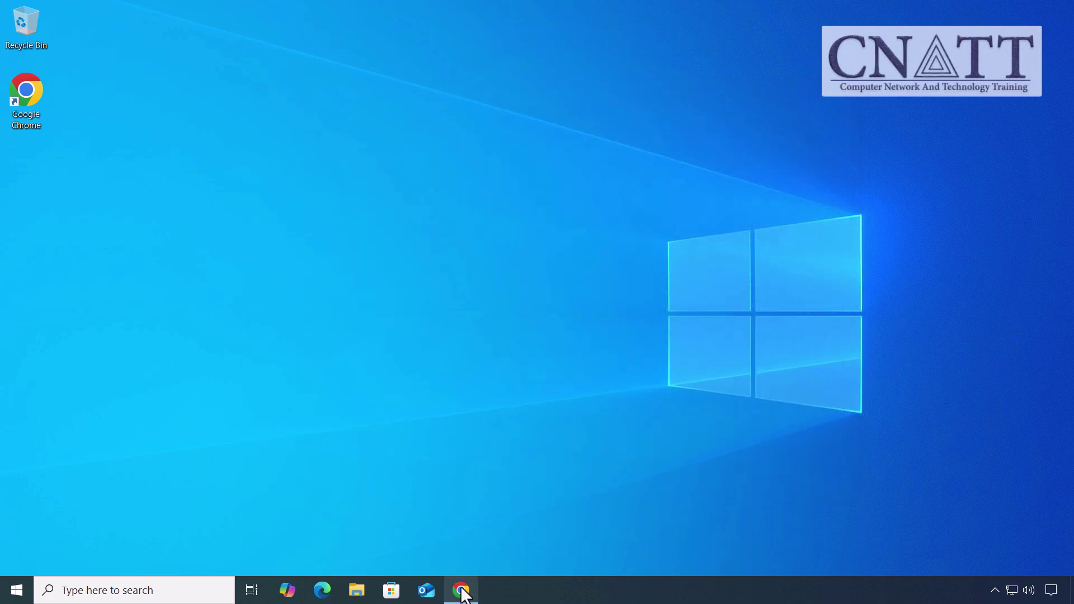
pyautogui.click(463, 593)
pyautogui.click(415, 277)
pyautogui.write('cloud')
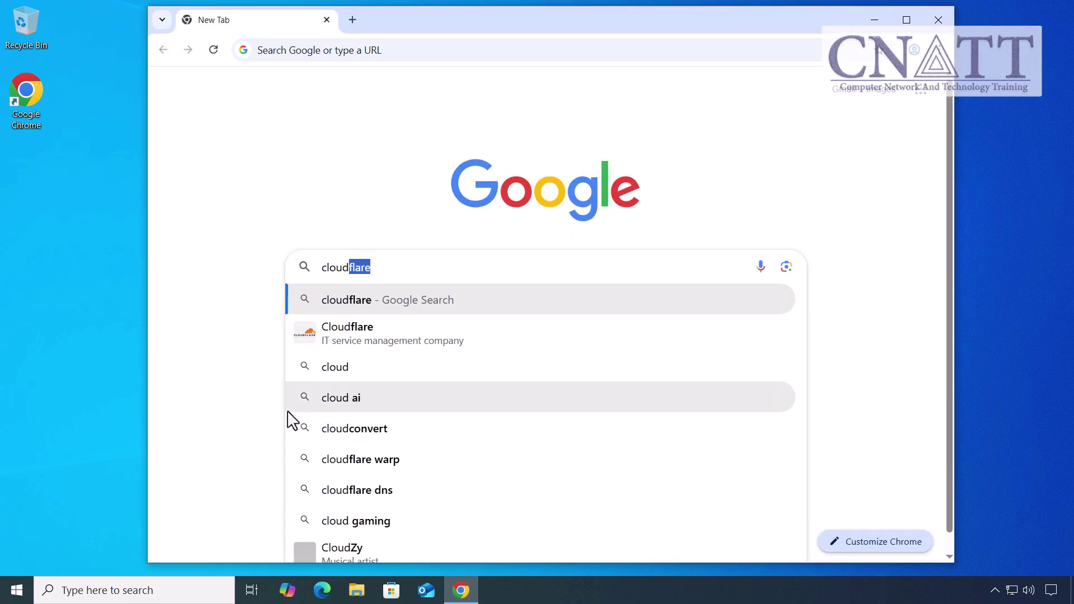
pyautogui.write('convert')
pyautogui.press('Return')
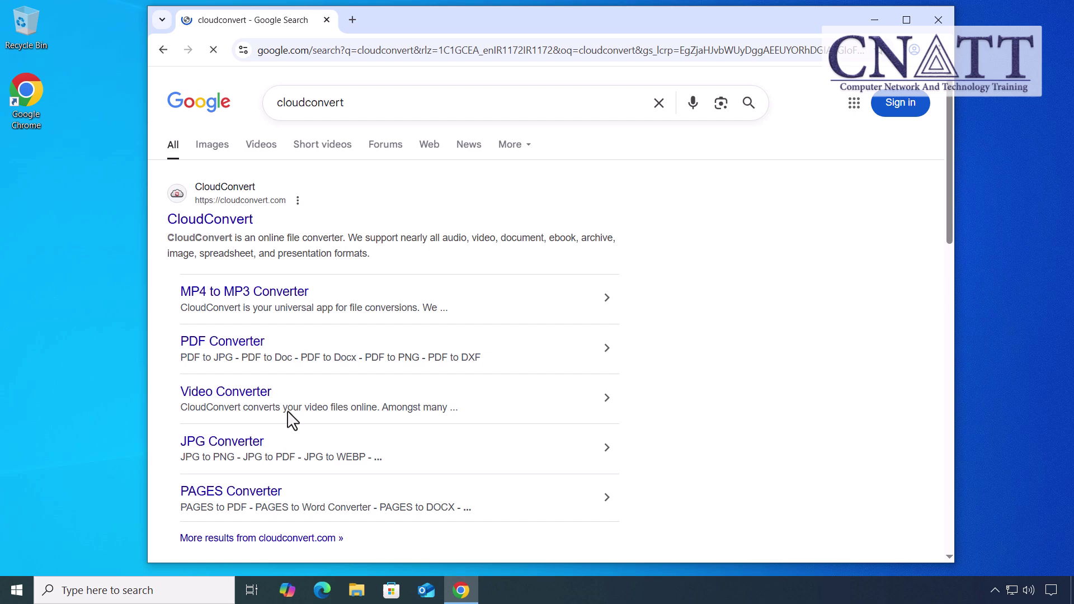
pyautogui.click(221, 224)
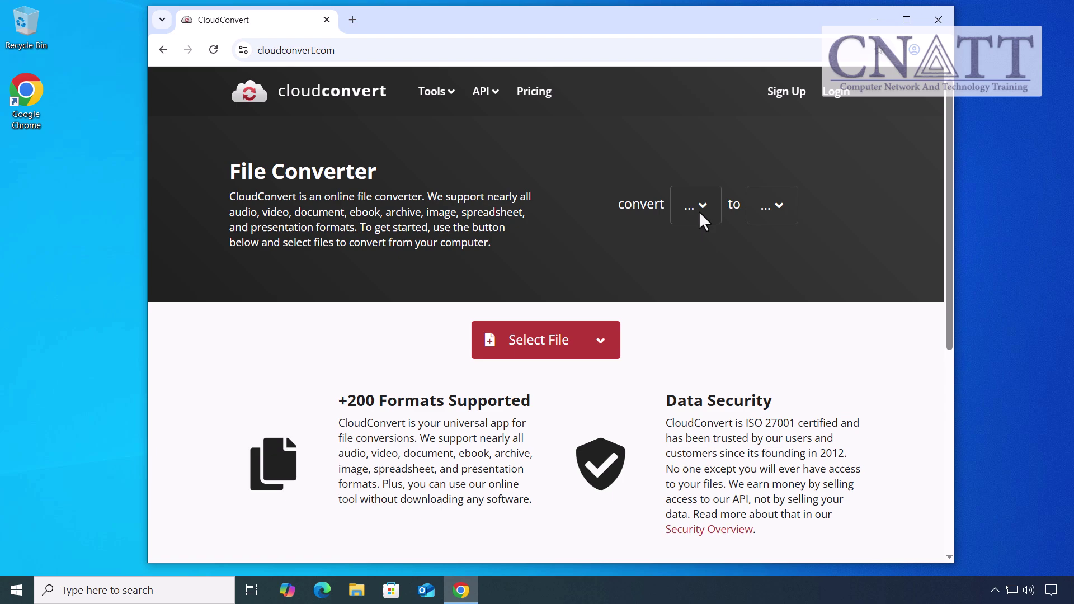
# - Set CloudConvert to convert Audio MP3 to WAV and show the Select File sources
pyautogui.click(699, 211)
pyautogui.moveTo(497, 302)
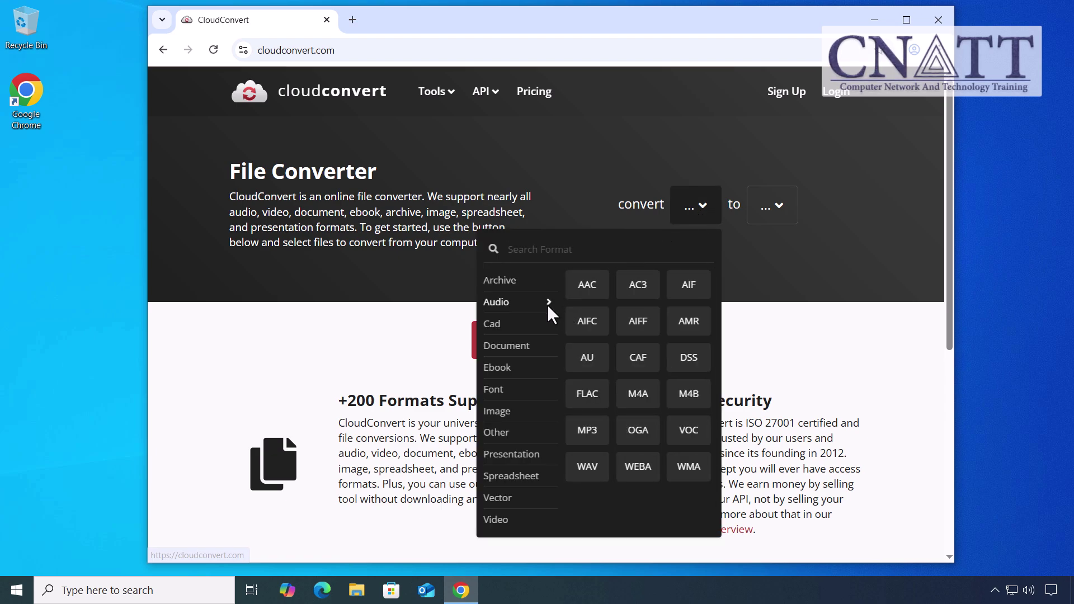
pyautogui.click(587, 430)
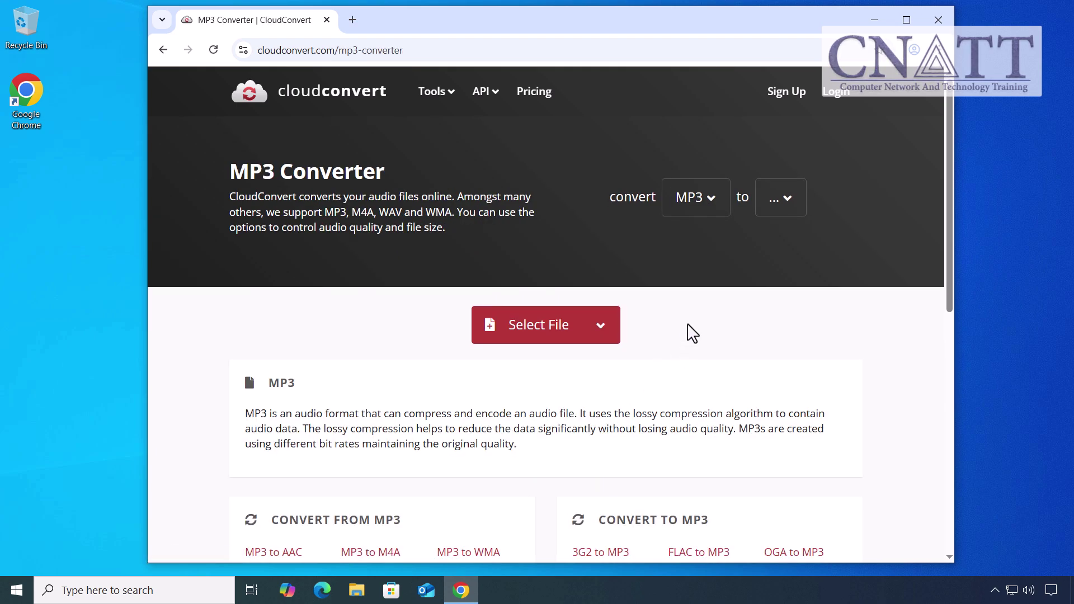
pyautogui.click(792, 210)
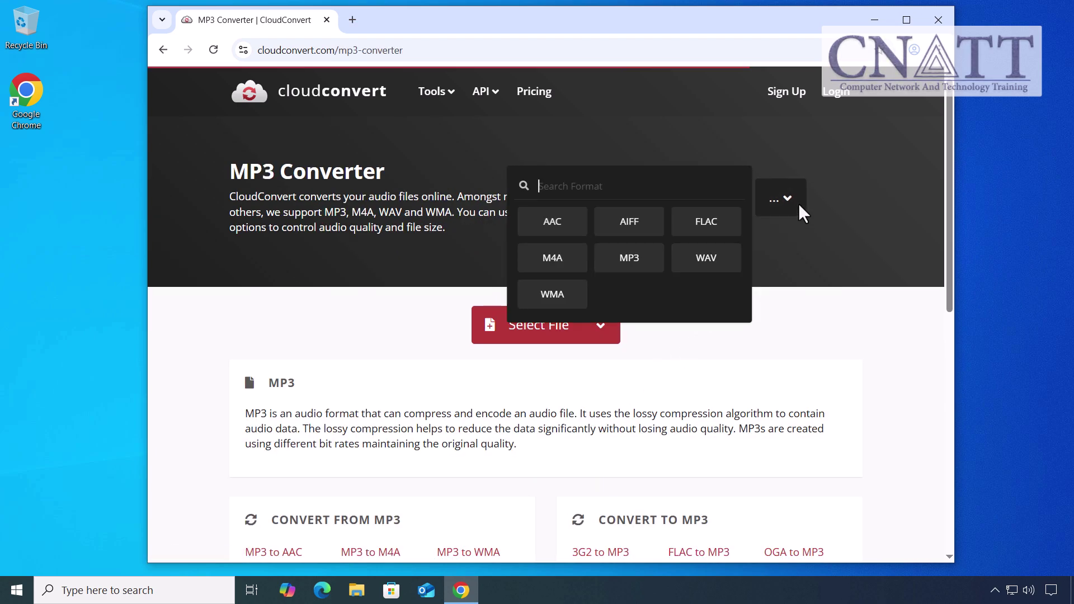
pyautogui.click(723, 264)
pyautogui.click(604, 331)
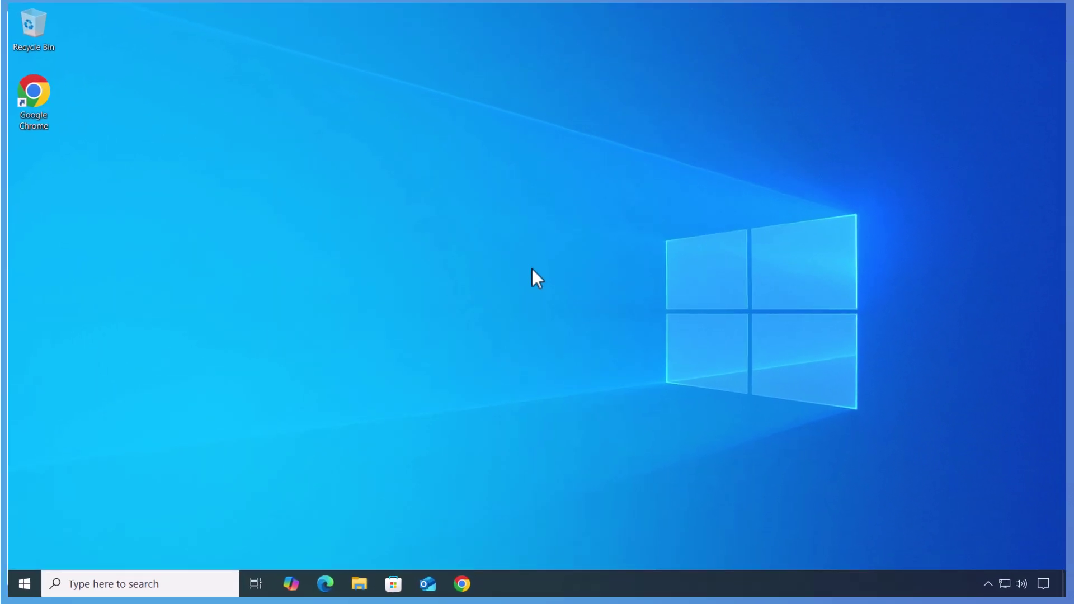
# - Search Google for winaero tweaker, reach winaerotweaker.com and download the app zip
pyautogui.doubleClick(18, 129)
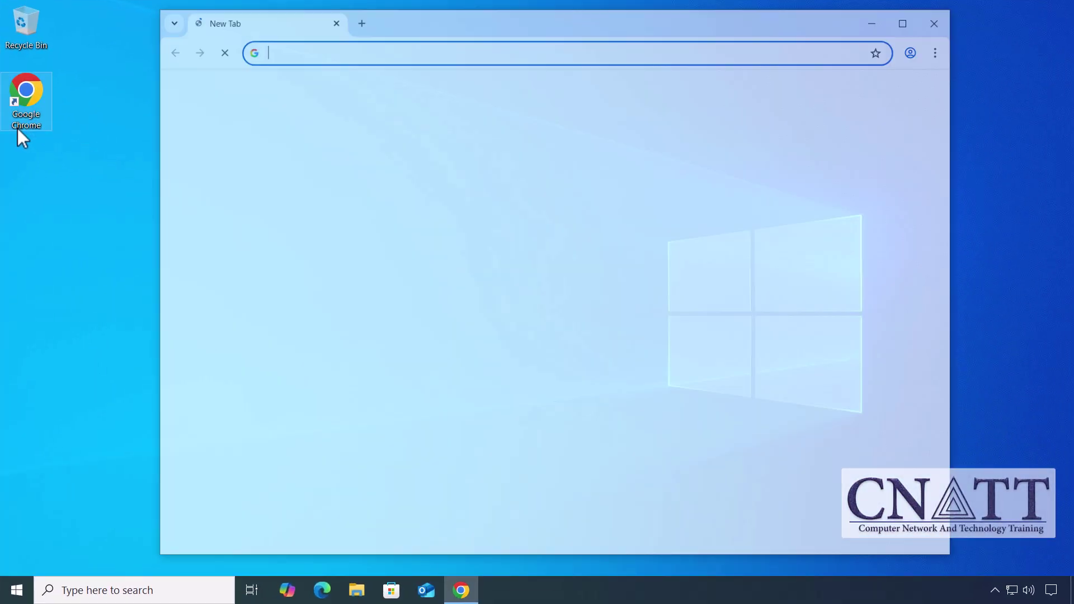
pyautogui.click(404, 273)
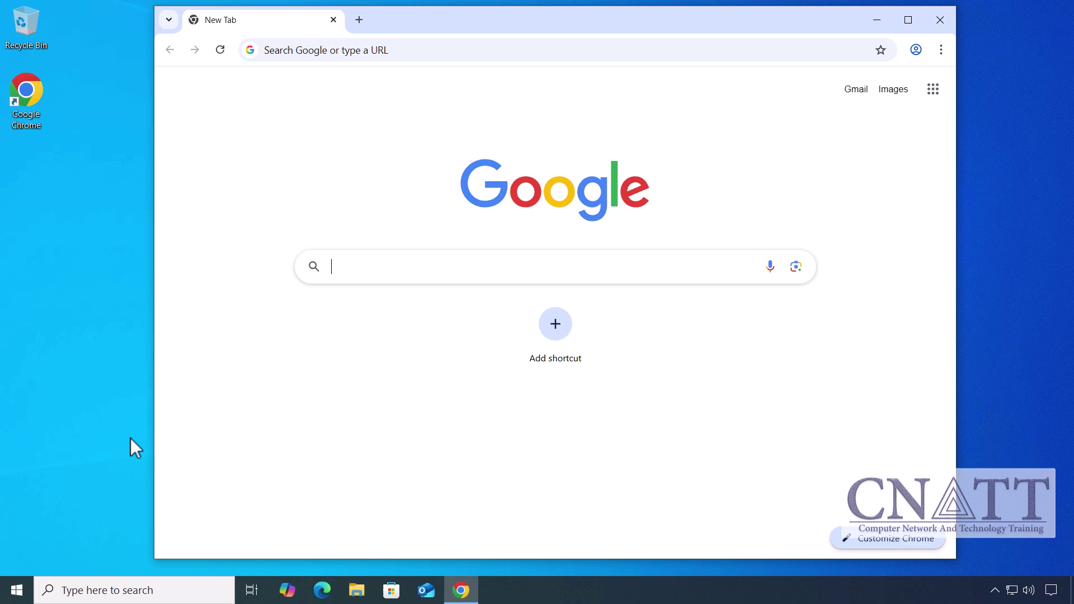
pyautogui.write('winaero tweak')
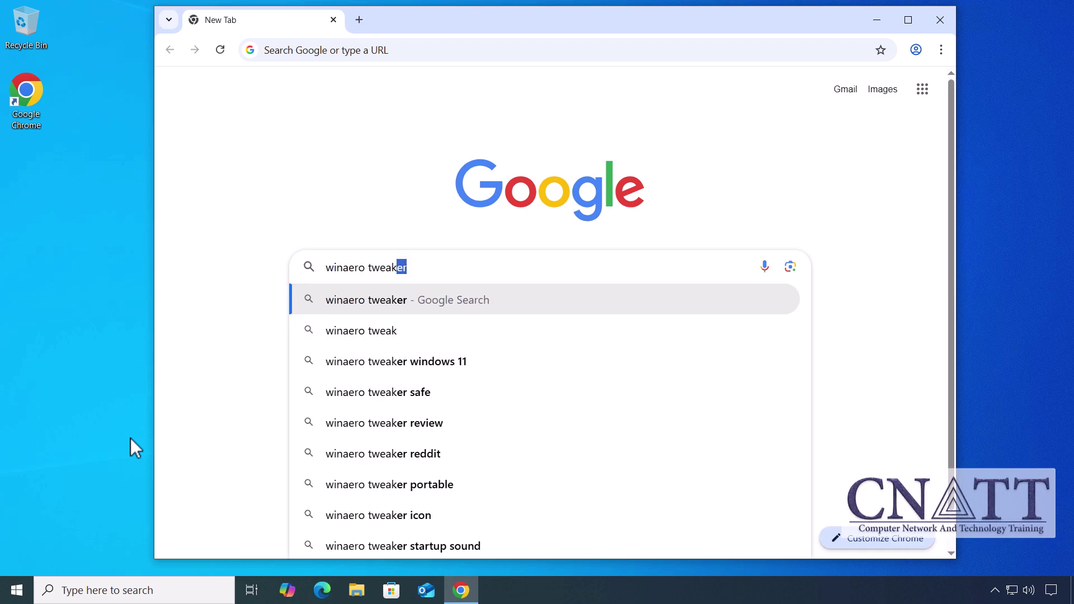
pyautogui.write('er')
pyautogui.press('Return')
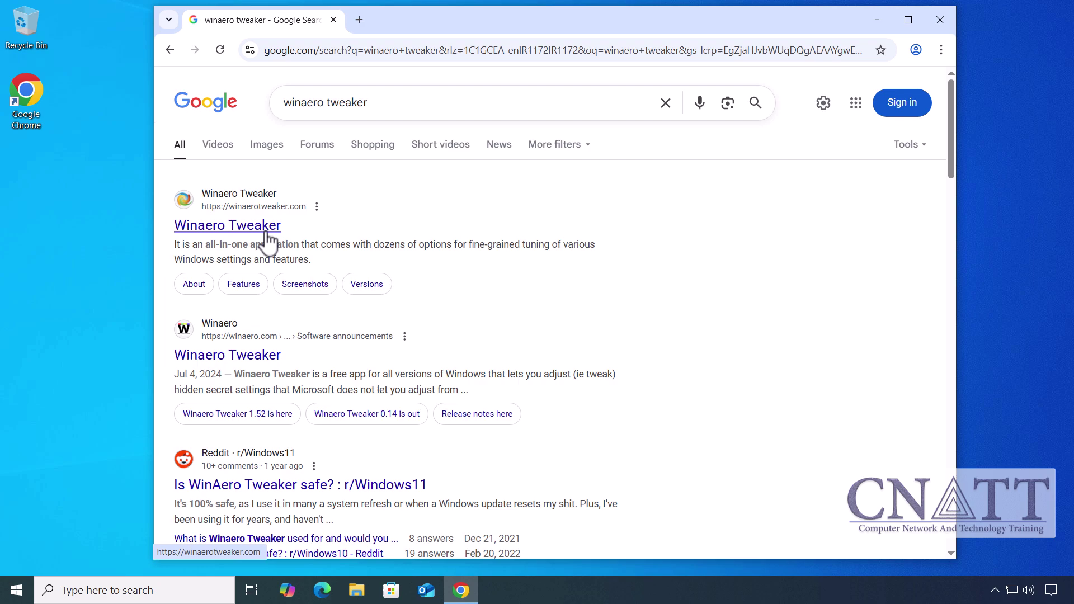
pyautogui.click(265, 231)
pyautogui.scroll(-2, 265, 240)
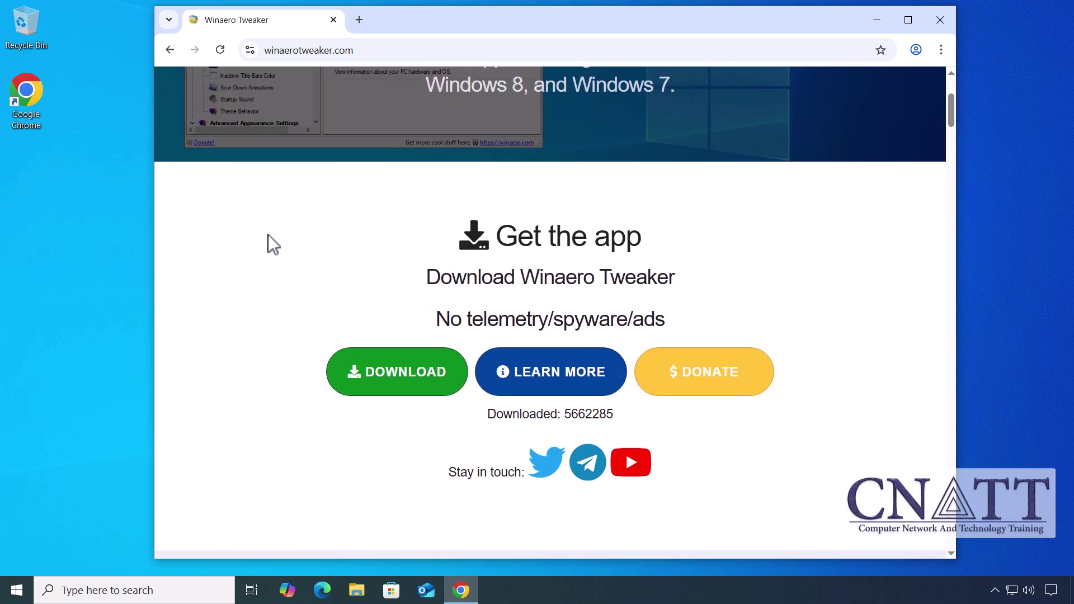
pyautogui.click(391, 388)
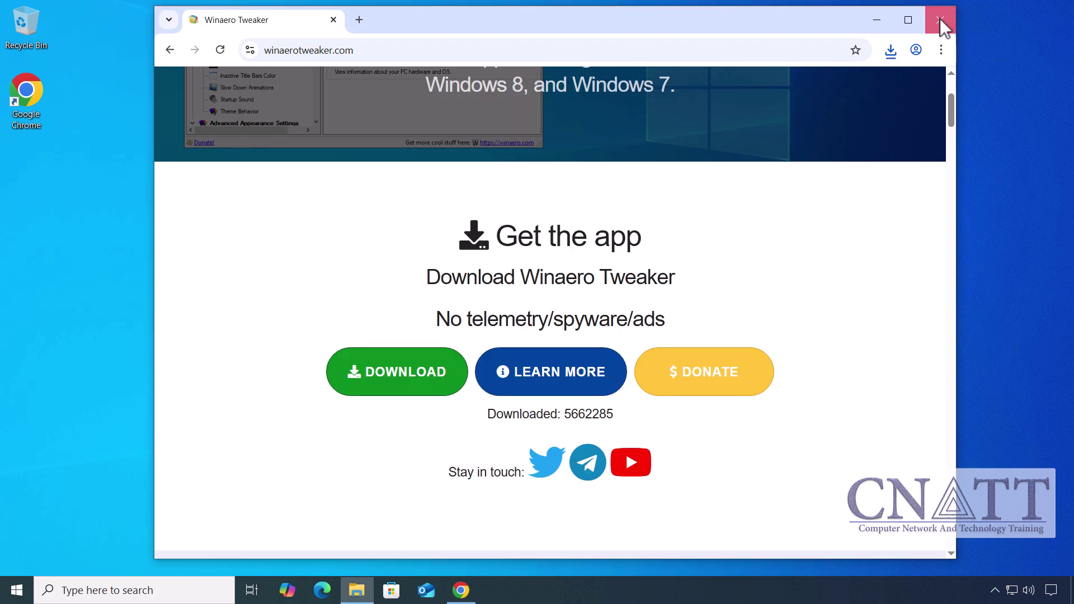
# - Extract winaerotweaker.zip into Downloads without showing files, then enter the winaerotweaker folder
pyautogui.click(940, 17)
pyautogui.rightClick(440, 250)
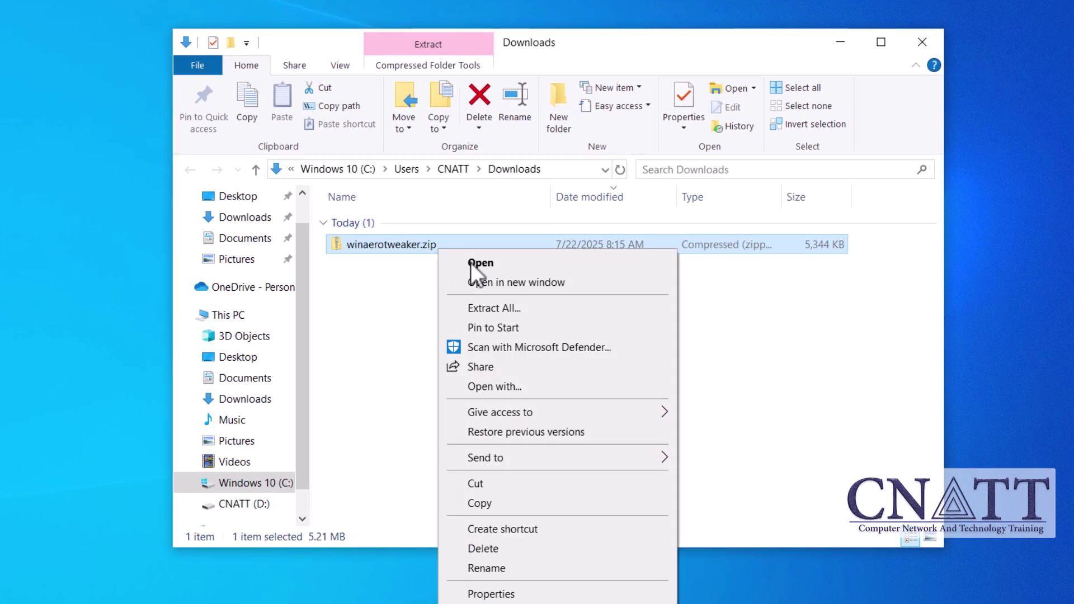
pyautogui.click(599, 314)
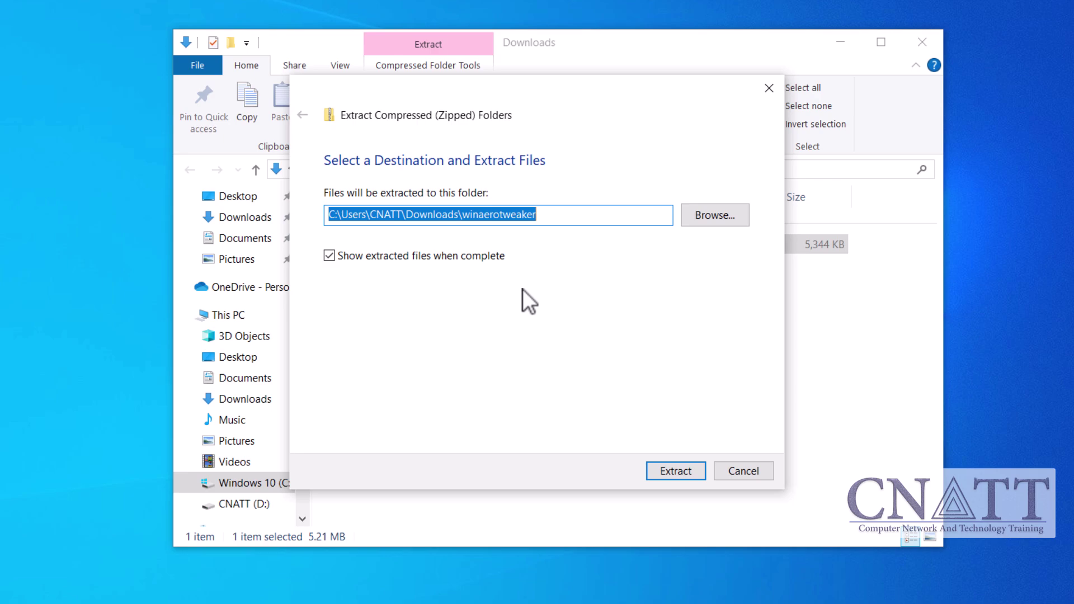
pyautogui.click(486, 260)
pyautogui.click(664, 474)
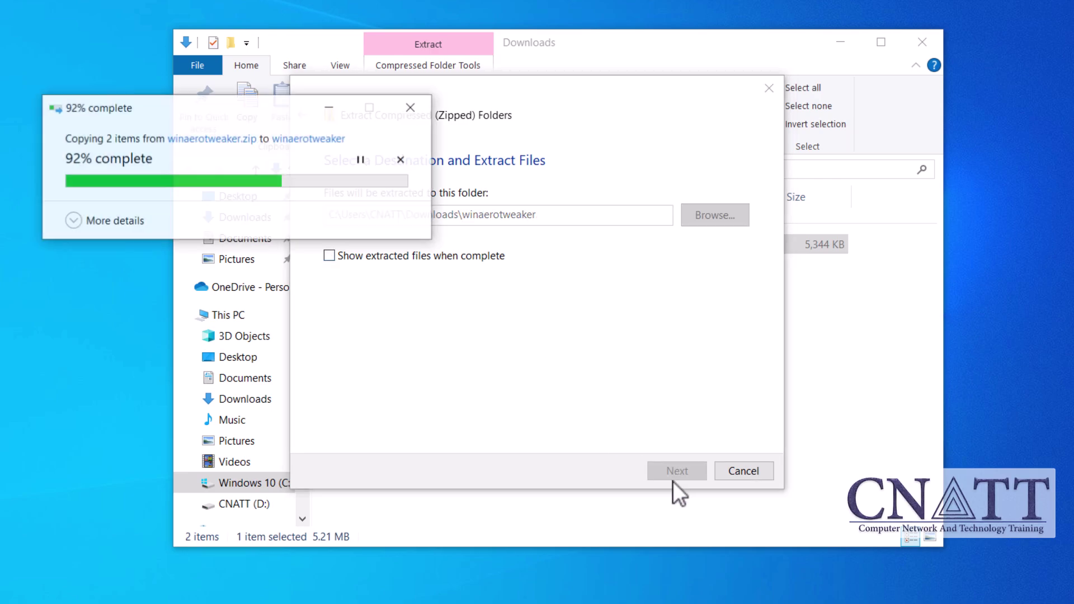
pyautogui.doubleClick(436, 269)
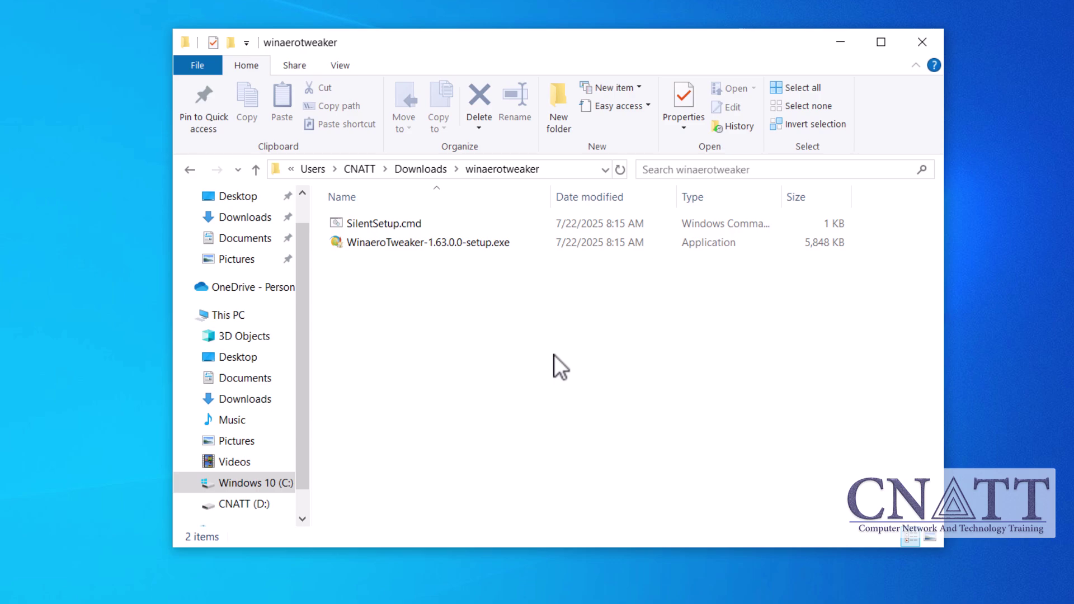
# - Edit SilentSetup.cmd so the /DIR custom-directory install line is uncommented, then close it
pyautogui.rightClick(411, 226)
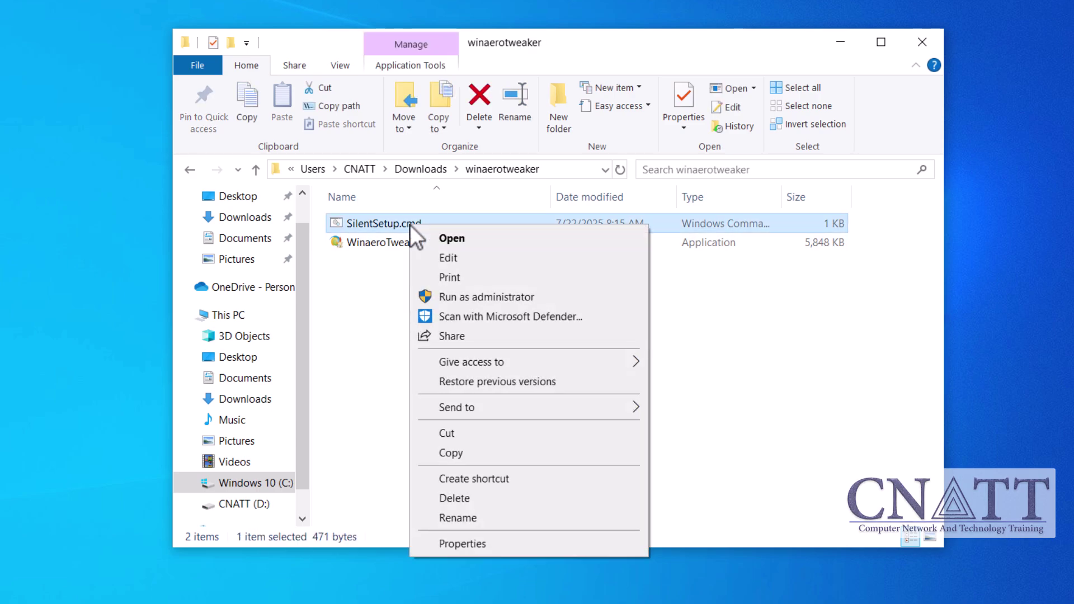
pyautogui.click(470, 258)
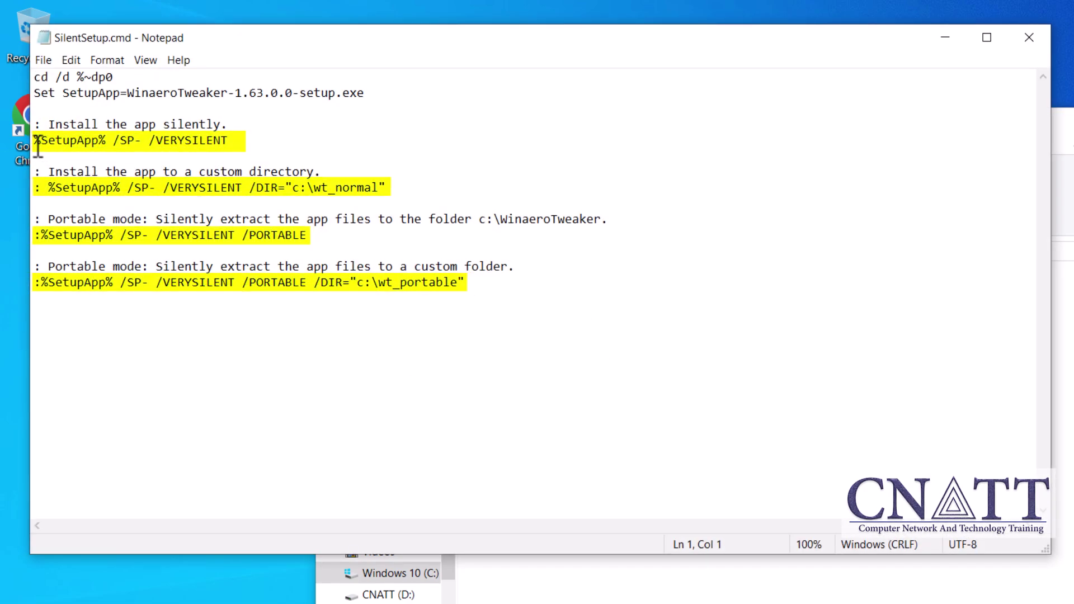
pyautogui.write(':')
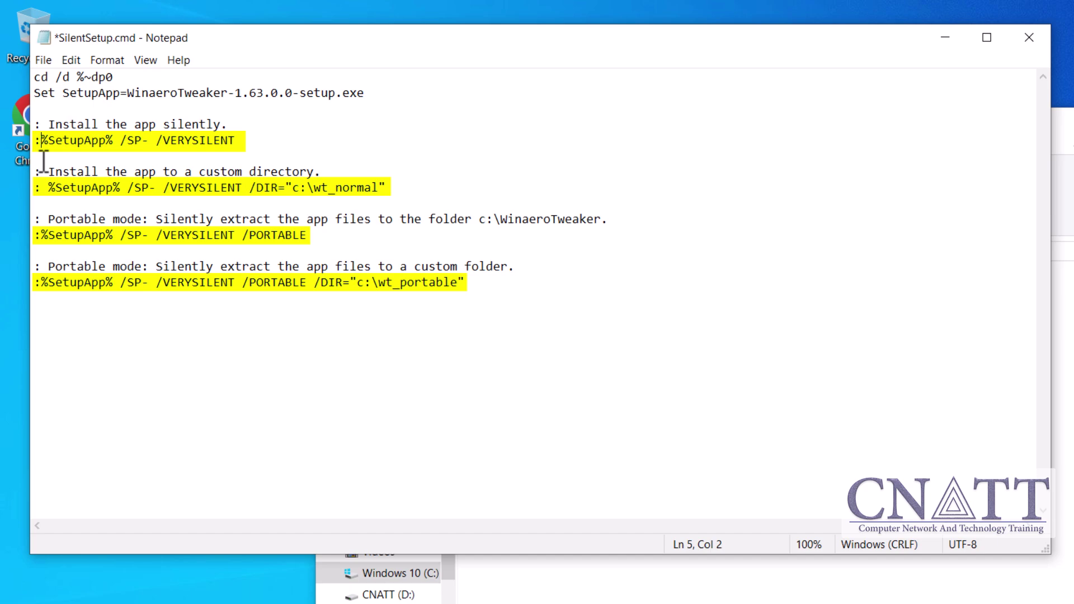
pyautogui.click(42, 188)
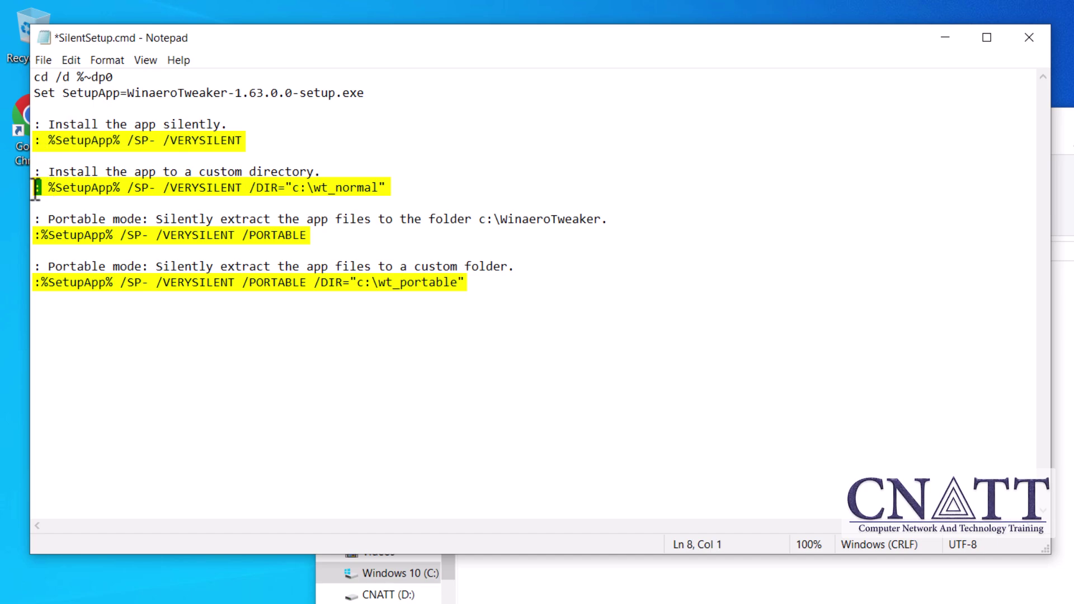
pyautogui.press('BackSpace')
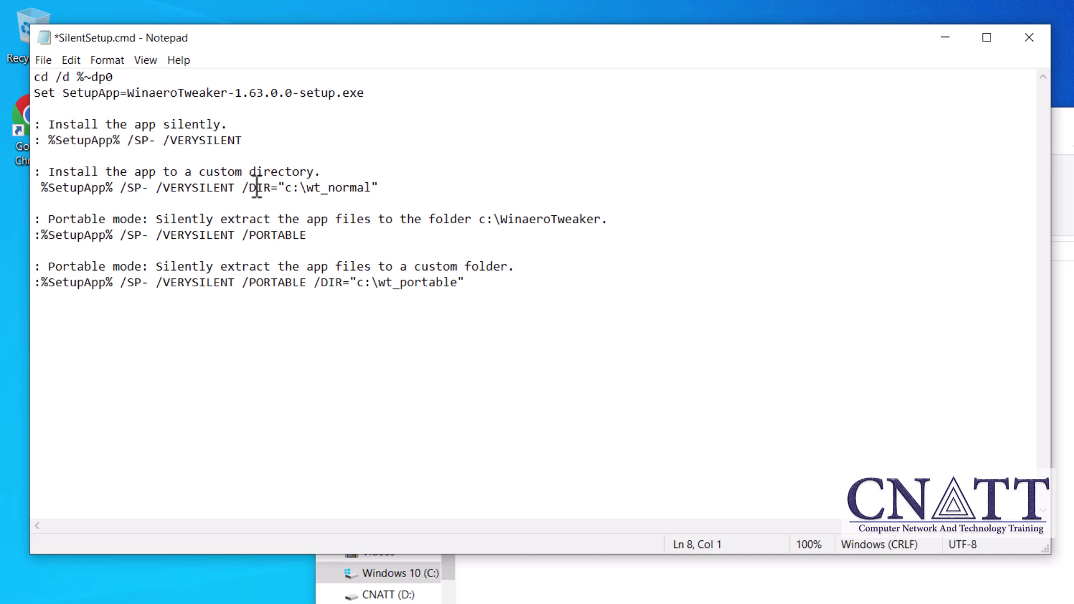
pyautogui.click(1027, 40)
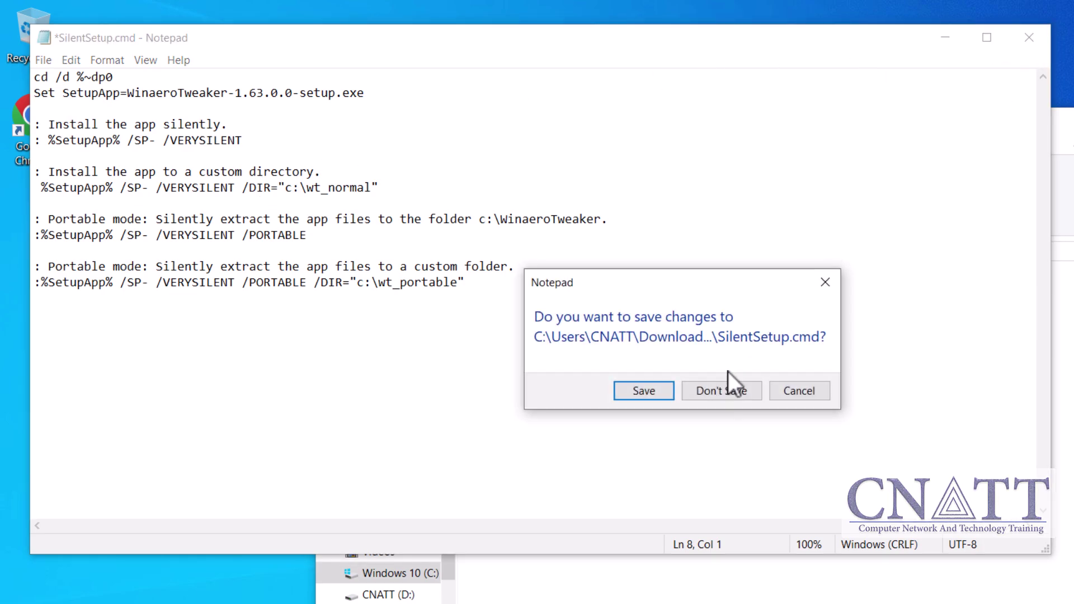
# - Discard the Notepad changes and start the Winaero Tweaker setup with UAC approval
pyautogui.click(728, 392)
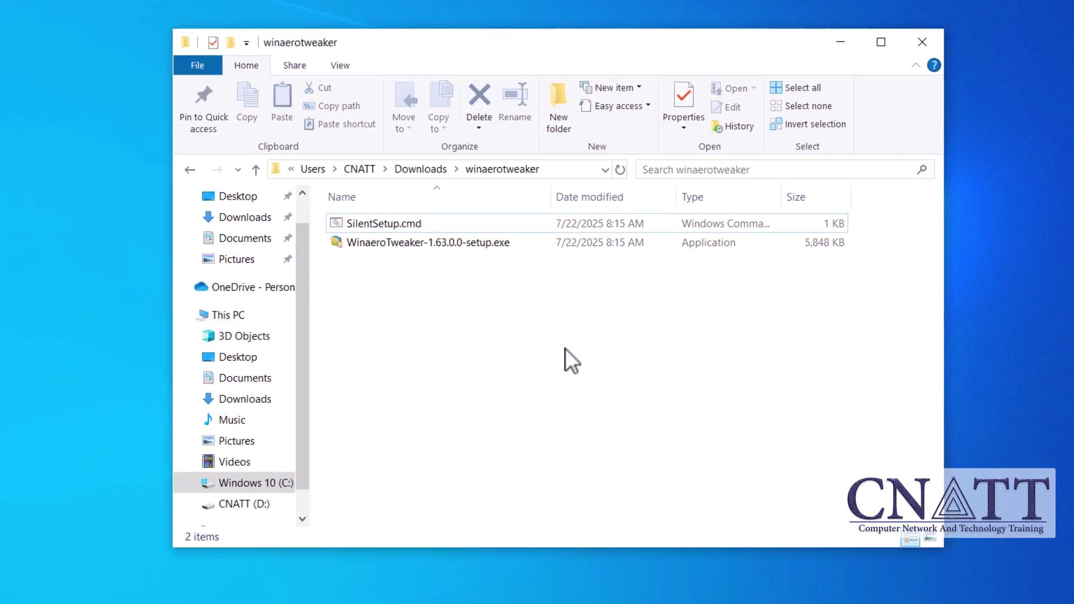
pyautogui.click(515, 245)
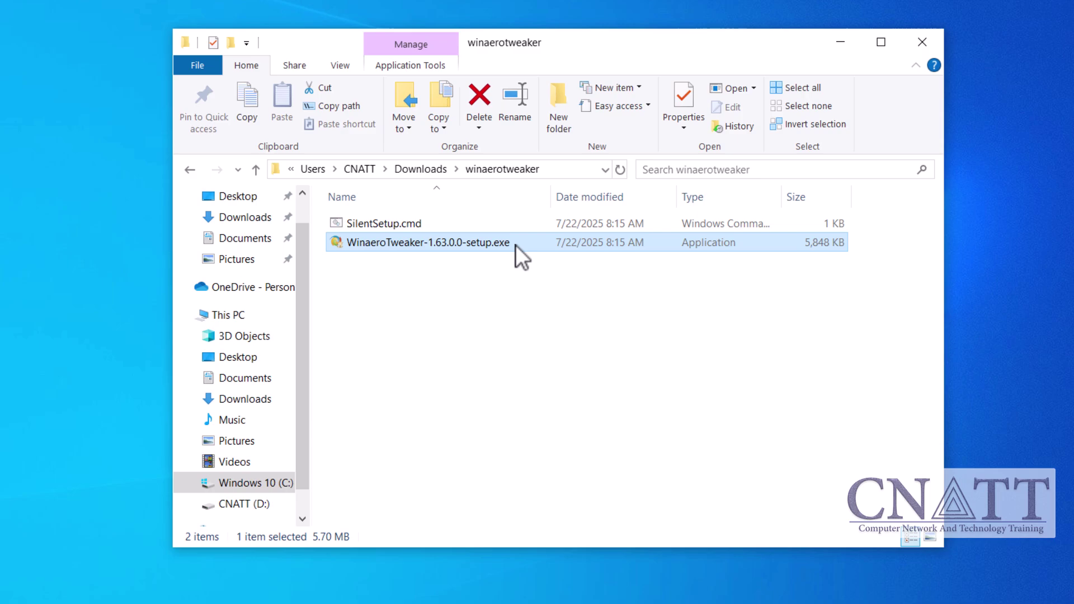
pyautogui.doubleClick(515, 244)
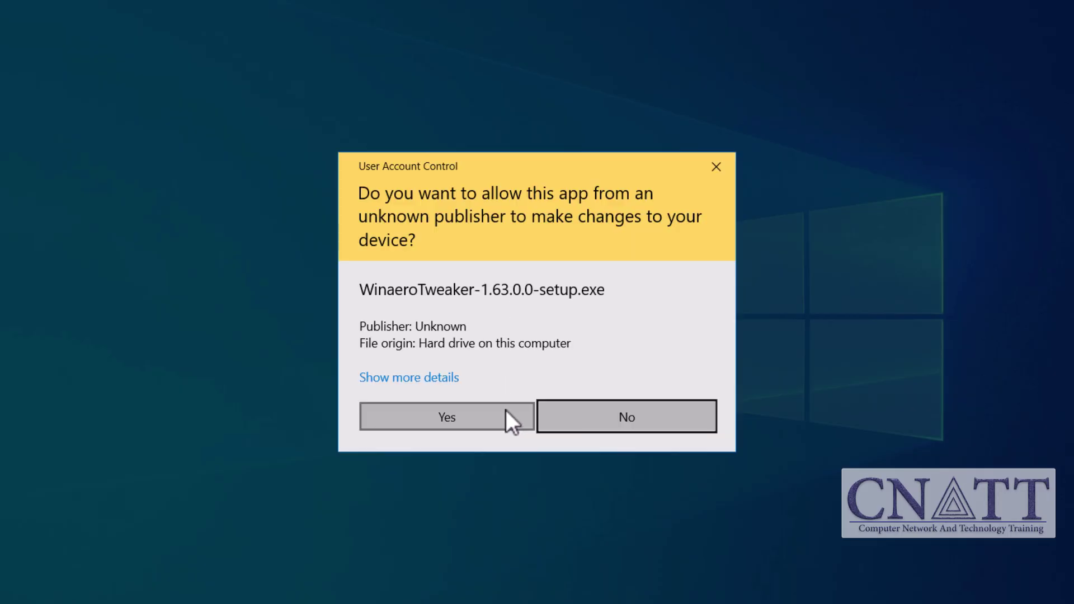
pyautogui.click(506, 414)
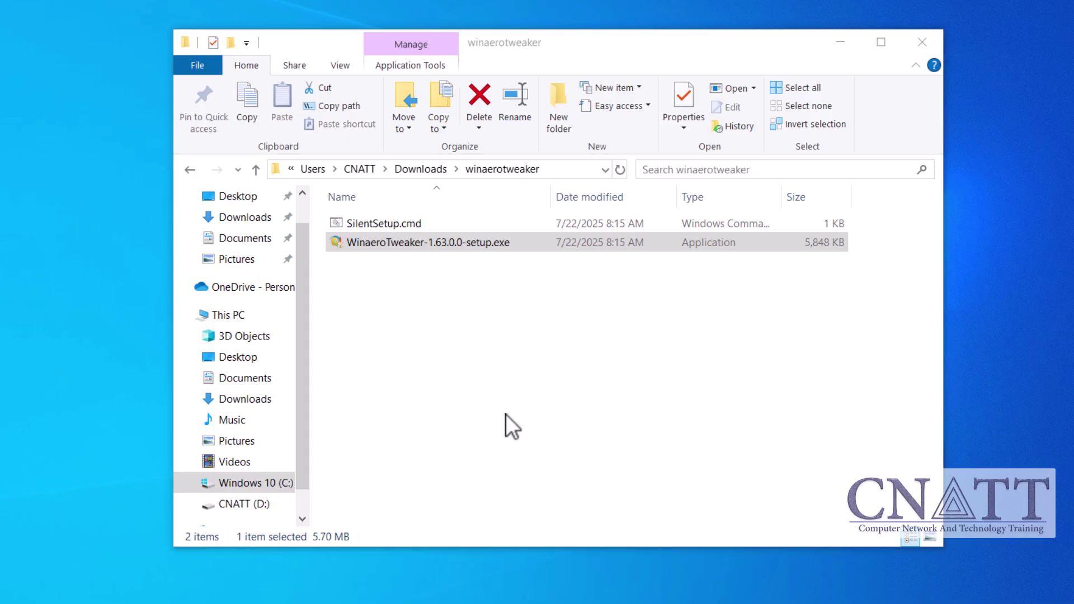
pyautogui.click(644, 430)
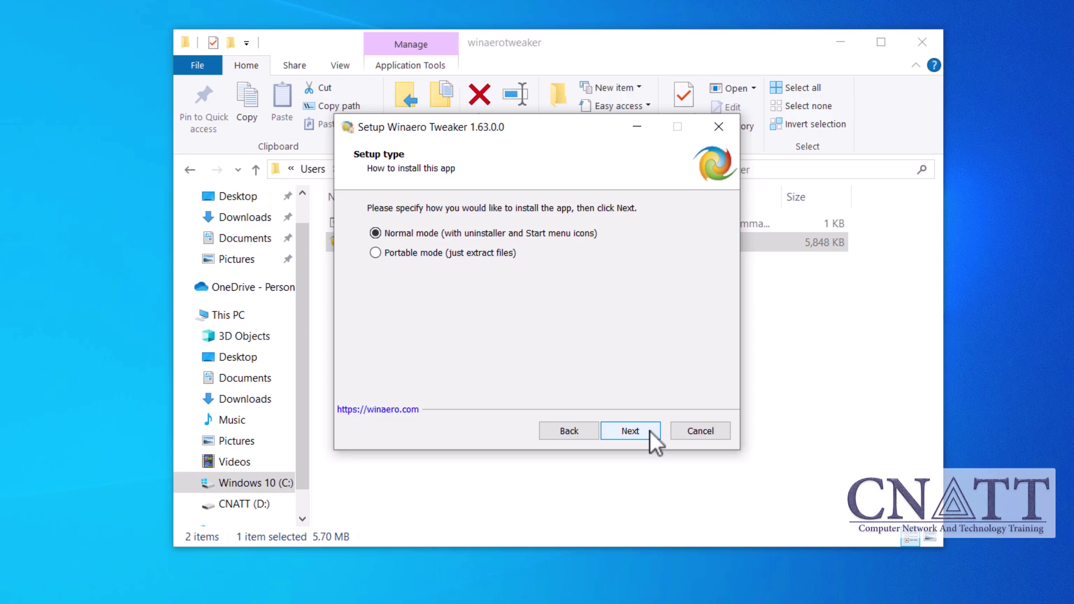
# - Install in Normal mode, accepting the license, keeping Start menu shortcuts and desktop icon, and finish
pyautogui.click(650, 431)
pyautogui.click(465, 377)
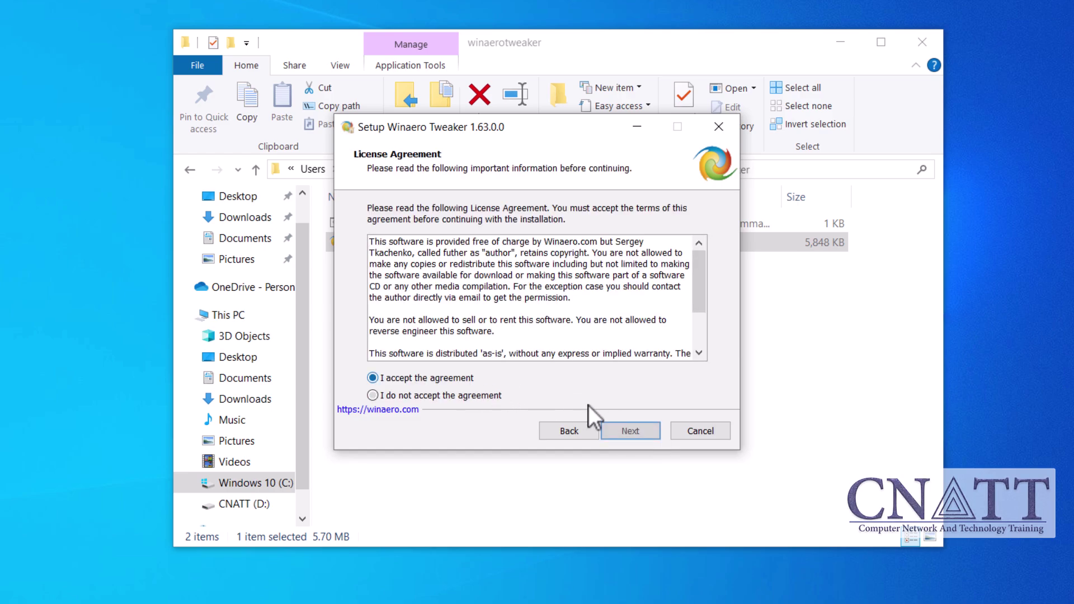
pyautogui.click(642, 428)
pyautogui.click(640, 428)
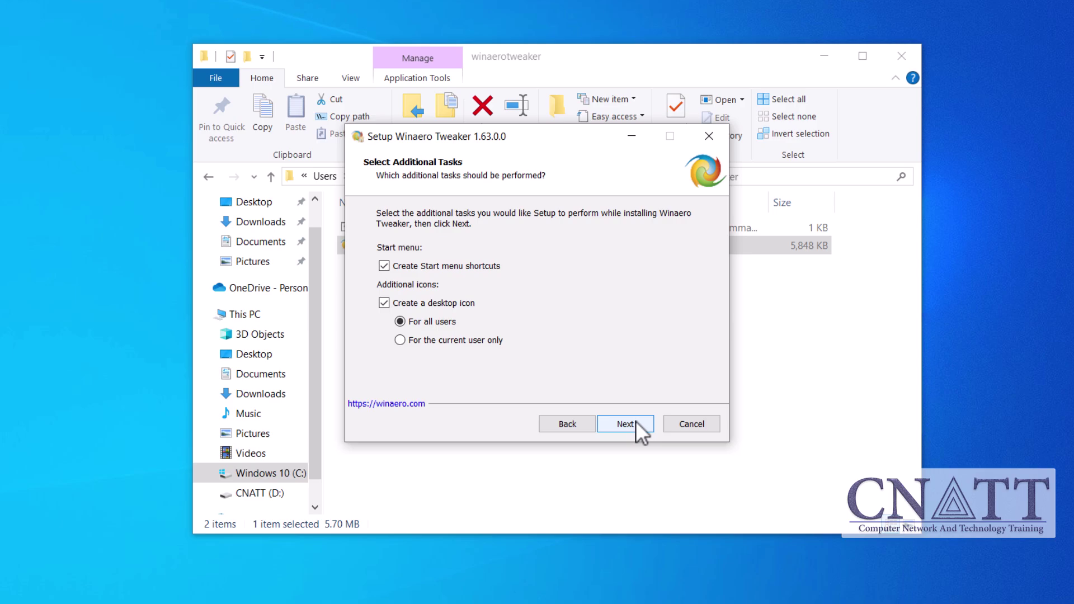
pyautogui.click(624, 410)
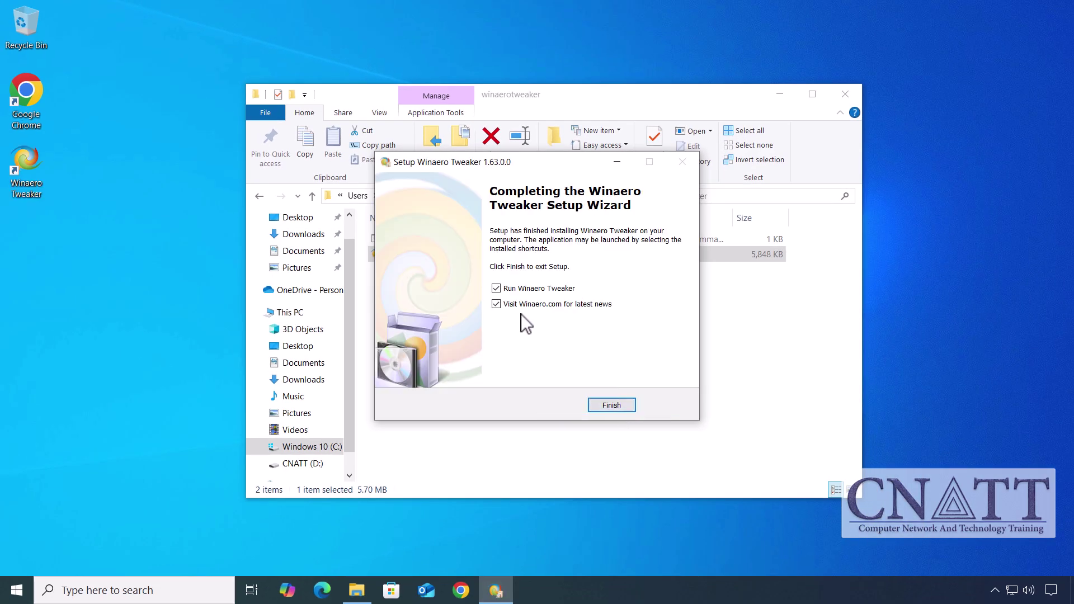
pyautogui.click(623, 406)
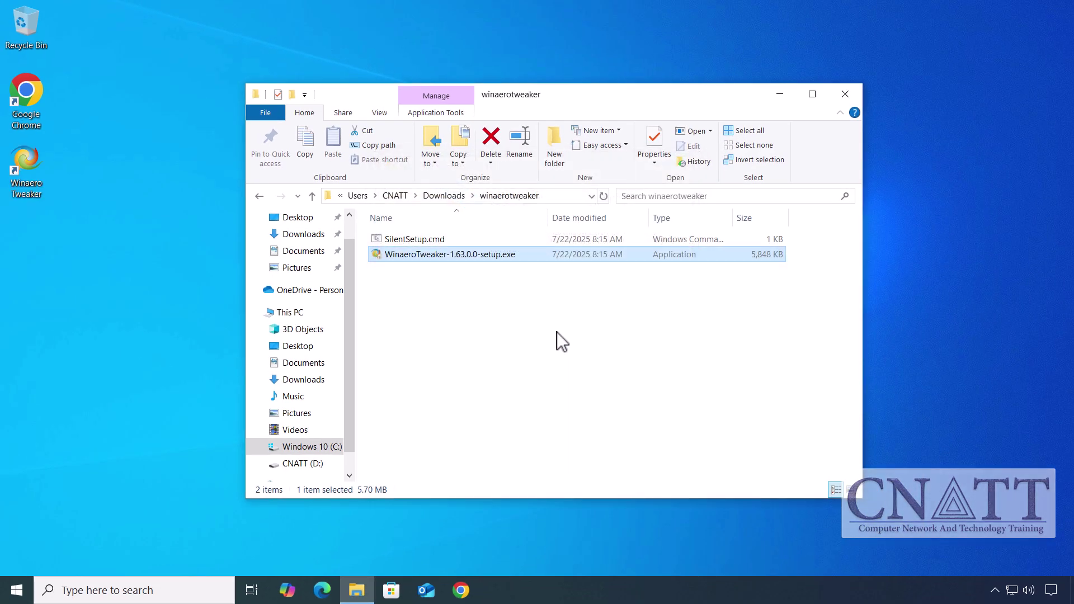
# - Launch Winaero Tweaker from its desktop shortcut, agreeing to the license and UAC prompt
pyautogui.click(557, 332)
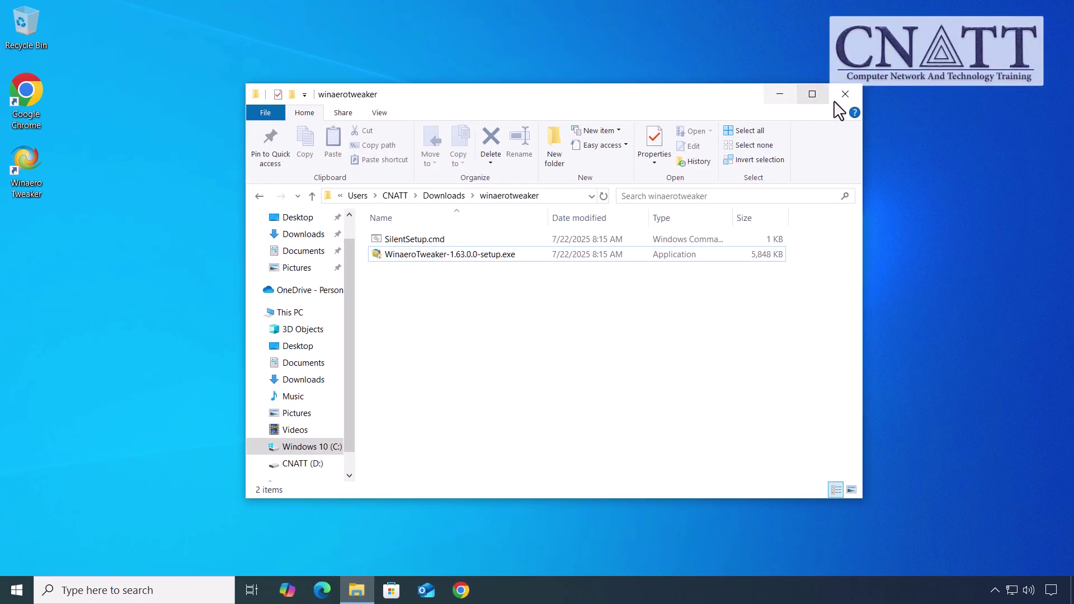
pyautogui.click(845, 94)
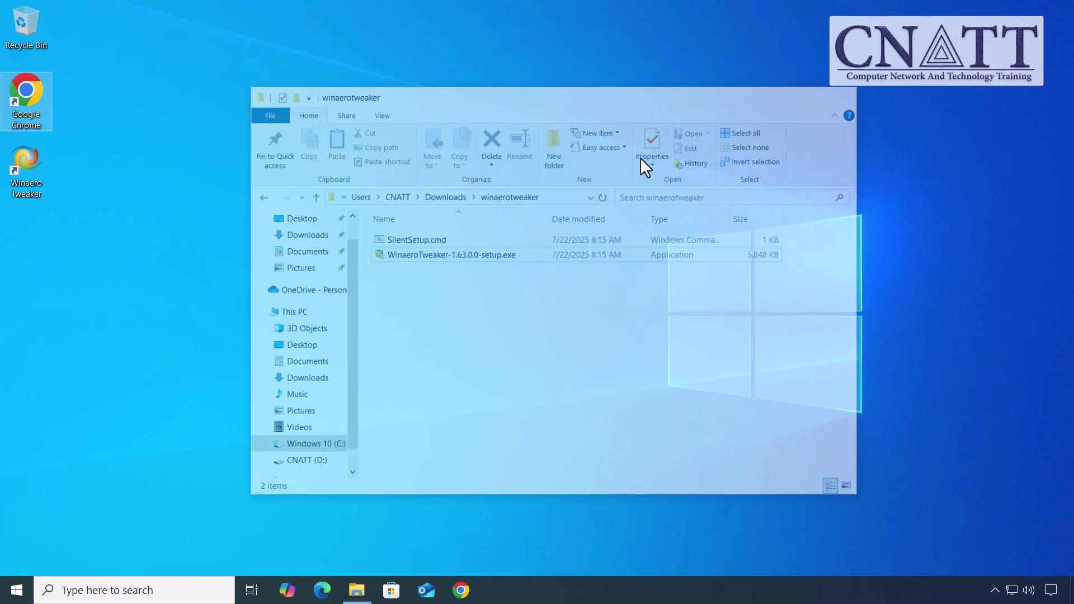
pyautogui.doubleClick(30, 194)
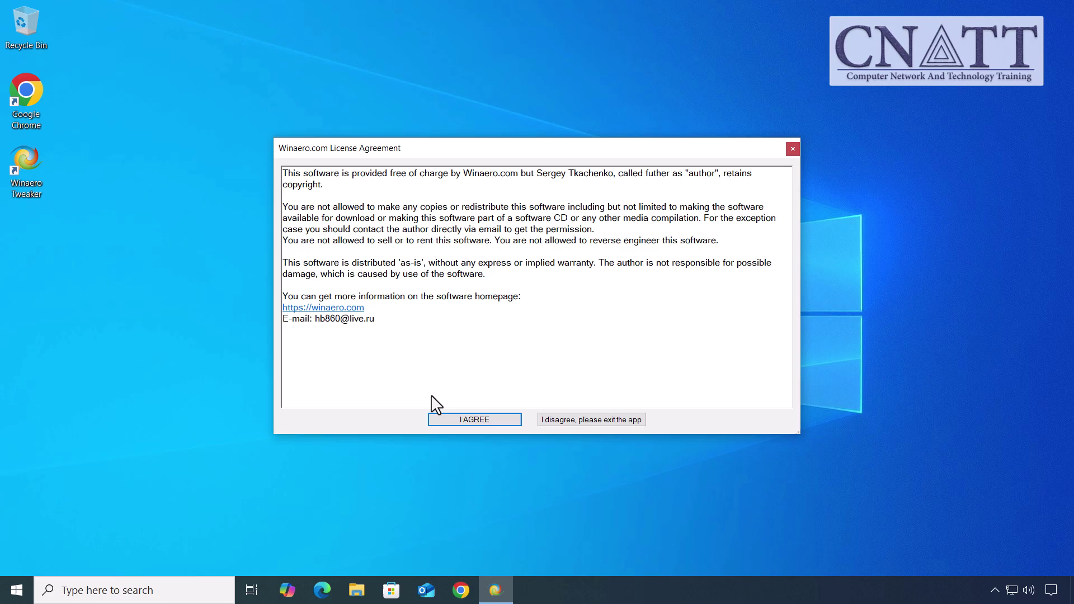
pyautogui.click(501, 422)
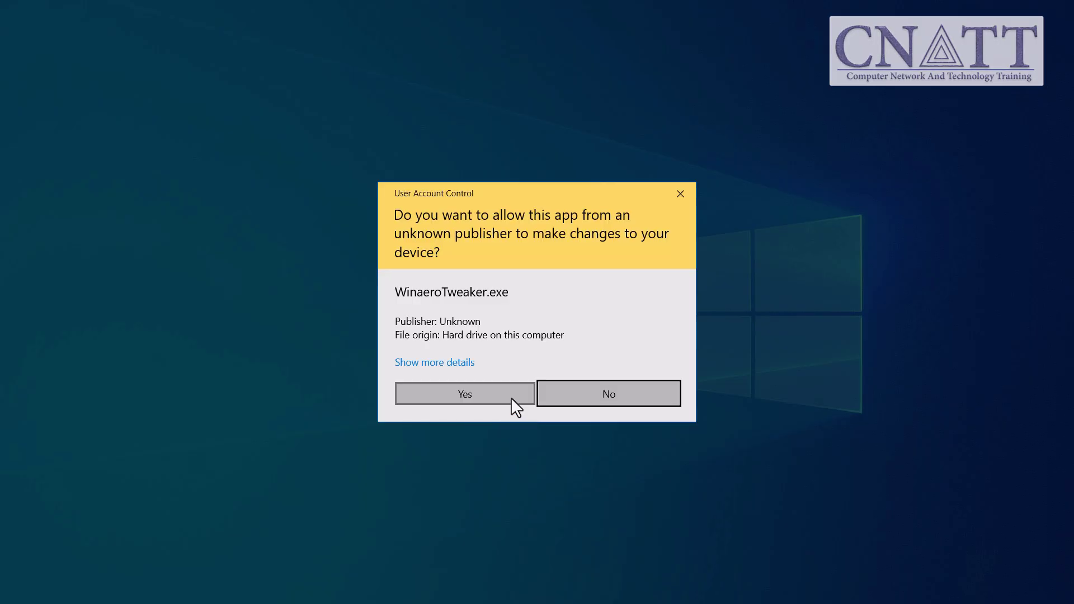
pyautogui.click(511, 397)
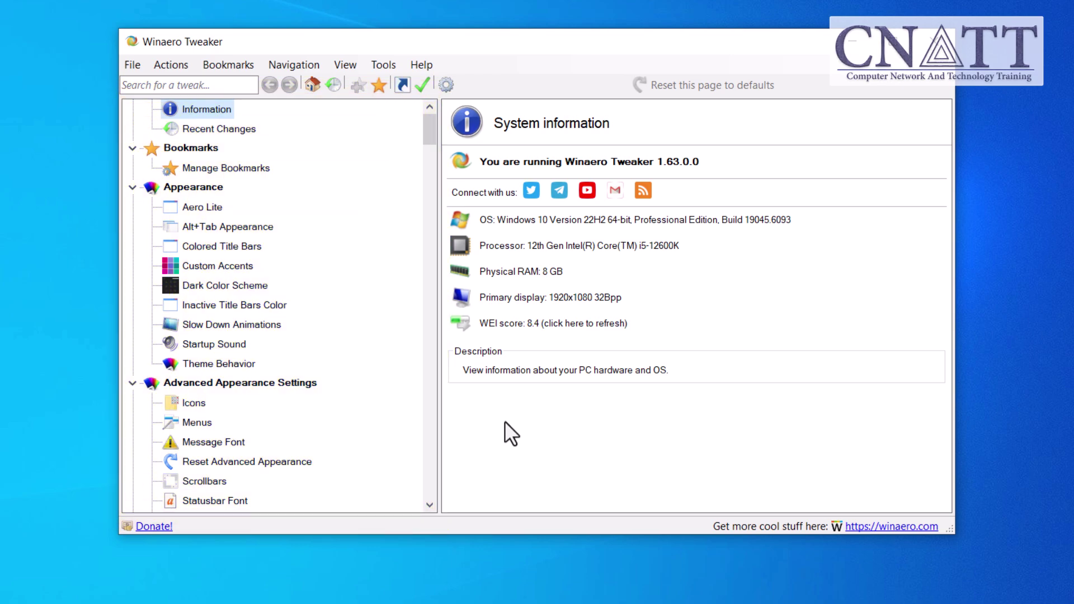
# - On Appearance > Startup Sound, start replacing the sound and browse to the CNATT (D:) drive
pyautogui.click(227, 345)
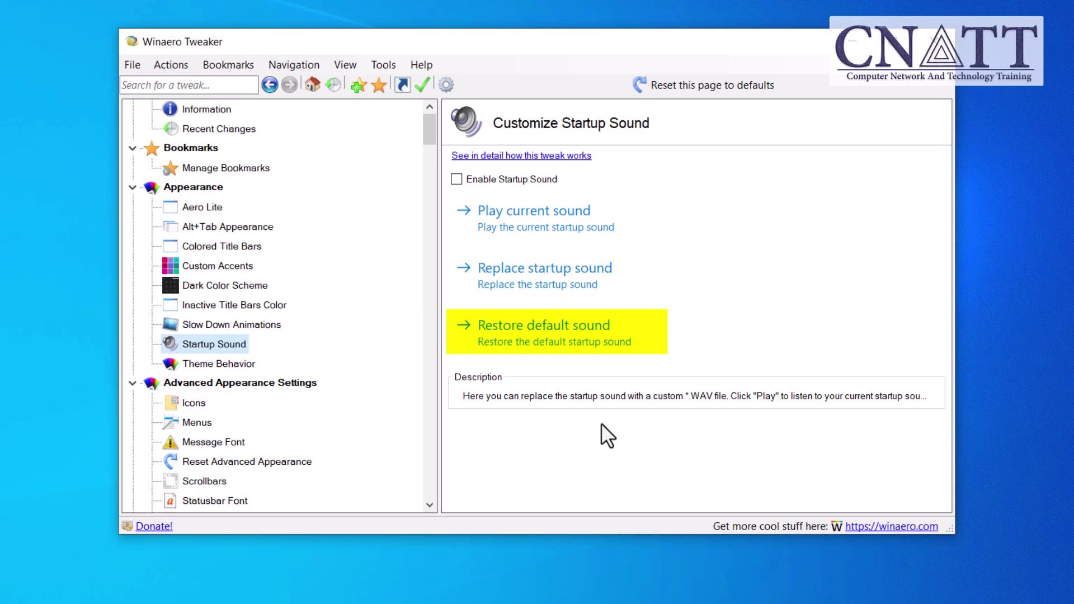
pyautogui.click(622, 286)
pyautogui.click(206, 305)
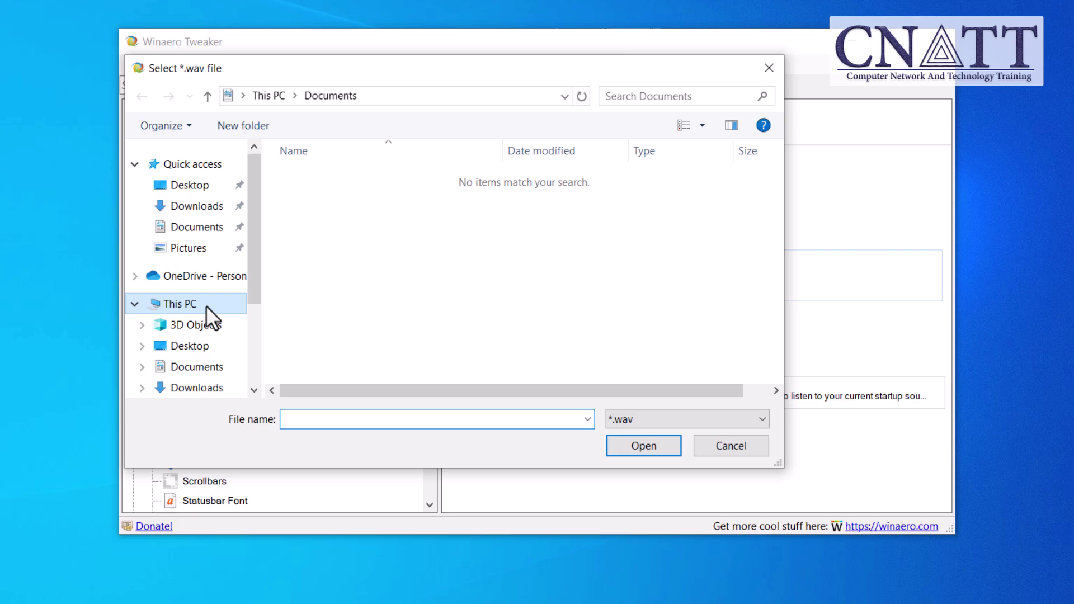
pyautogui.scroll(-2, 773, 204)
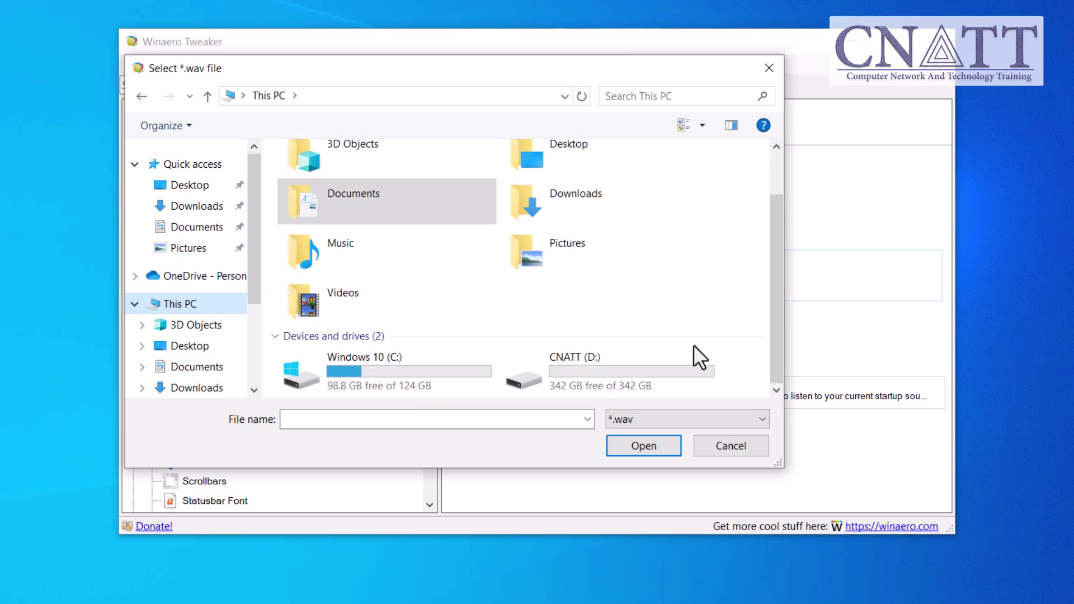
pyautogui.doubleClick(634, 370)
# - Choose Windows XP Startup.wav as the new startup sound and play it
pyautogui.moveTo(412, 146); pyautogui.dragTo(468, 151)
pyautogui.click(396, 180)
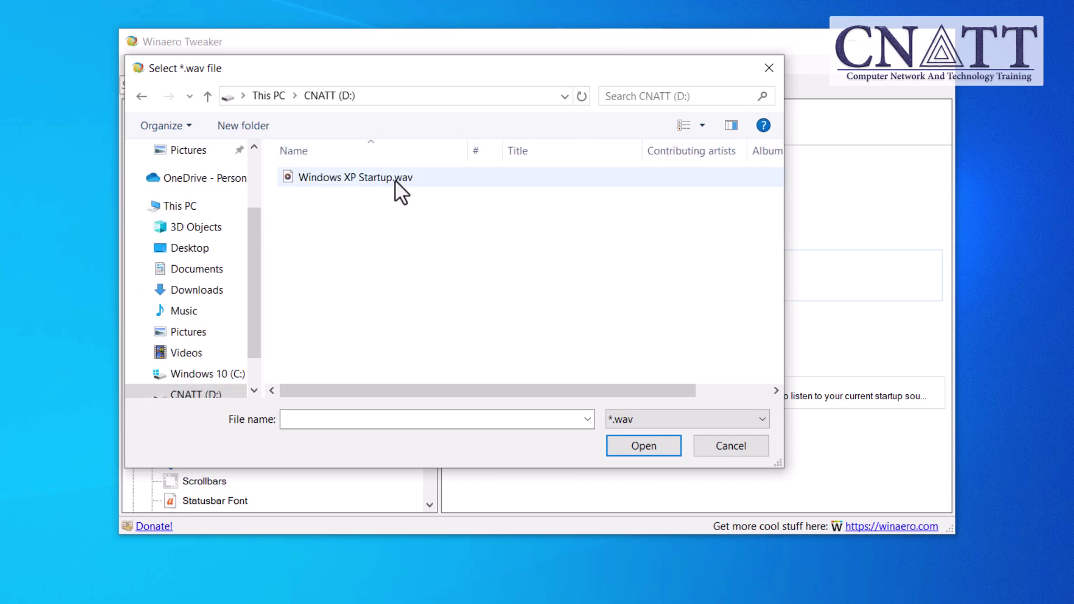
pyautogui.click(639, 448)
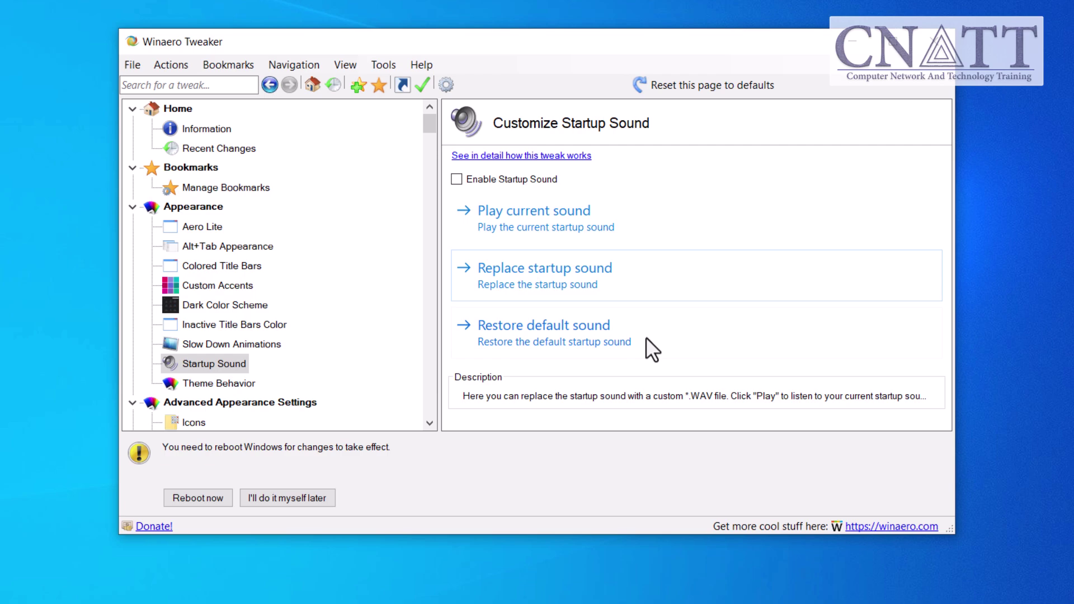
pyautogui.click(678, 221)
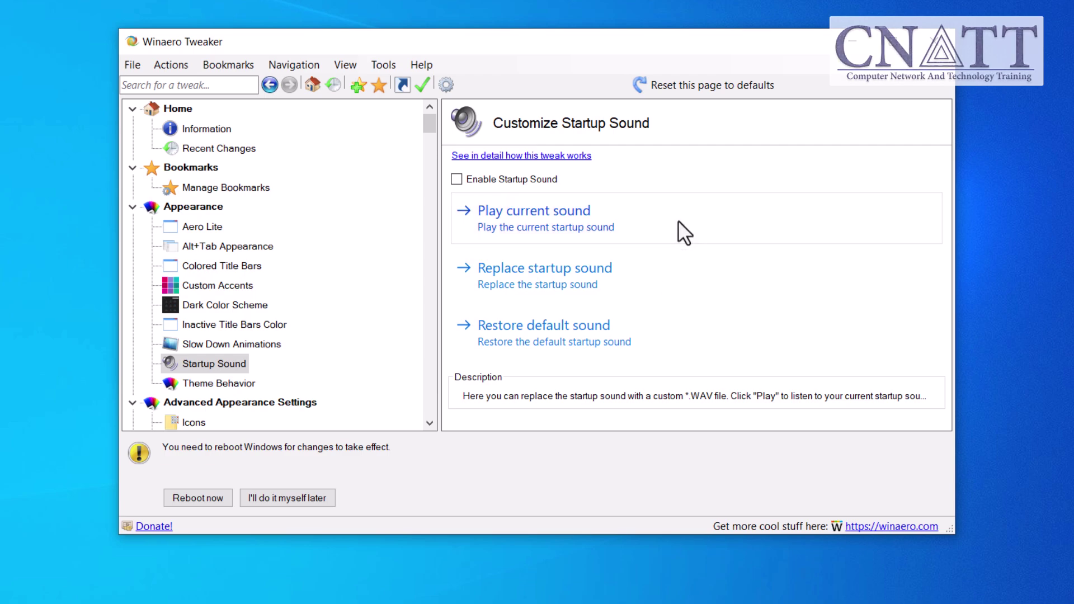
# - Check Enable Startup Sound and reboot Windows to apply it
pyautogui.click(457, 182)
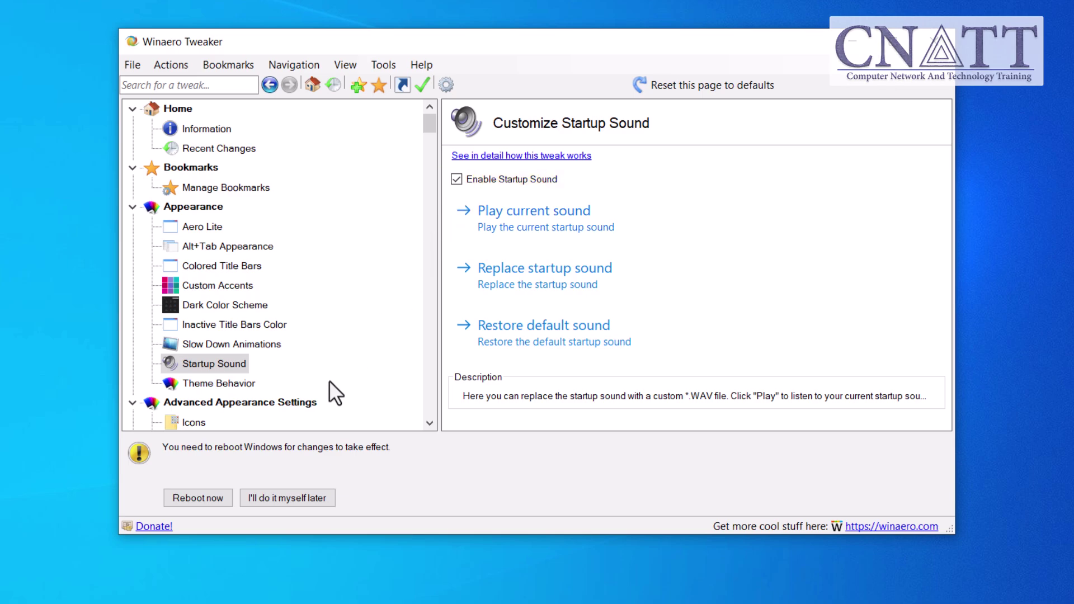
pyautogui.click(212, 500)
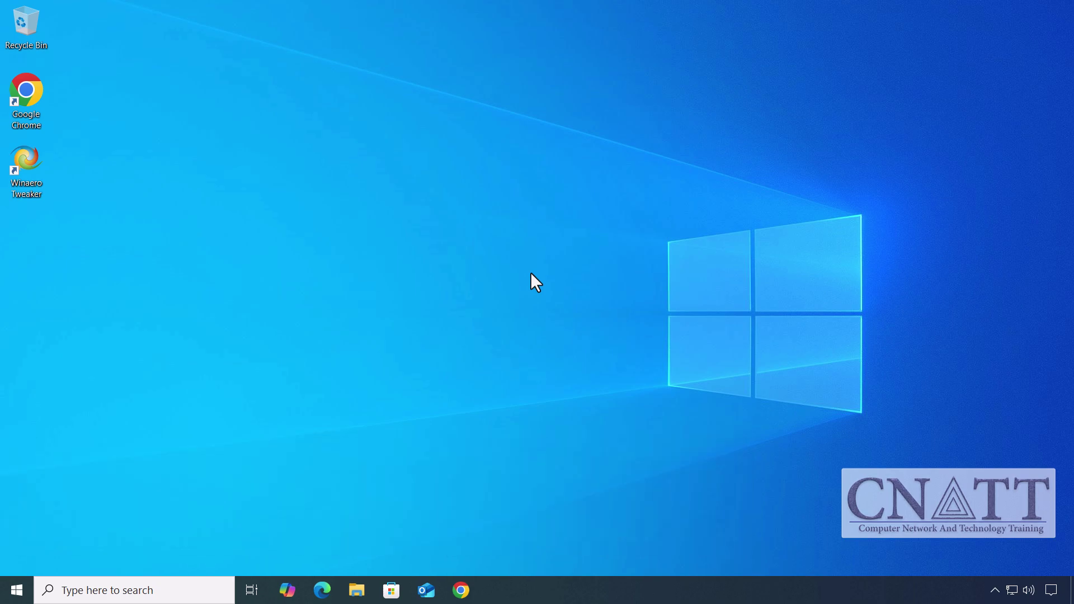
# - Reach the Sounds dialog via Settings > Personalization > Themes
pyautogui.click(17, 590)
pyautogui.click(18, 525)
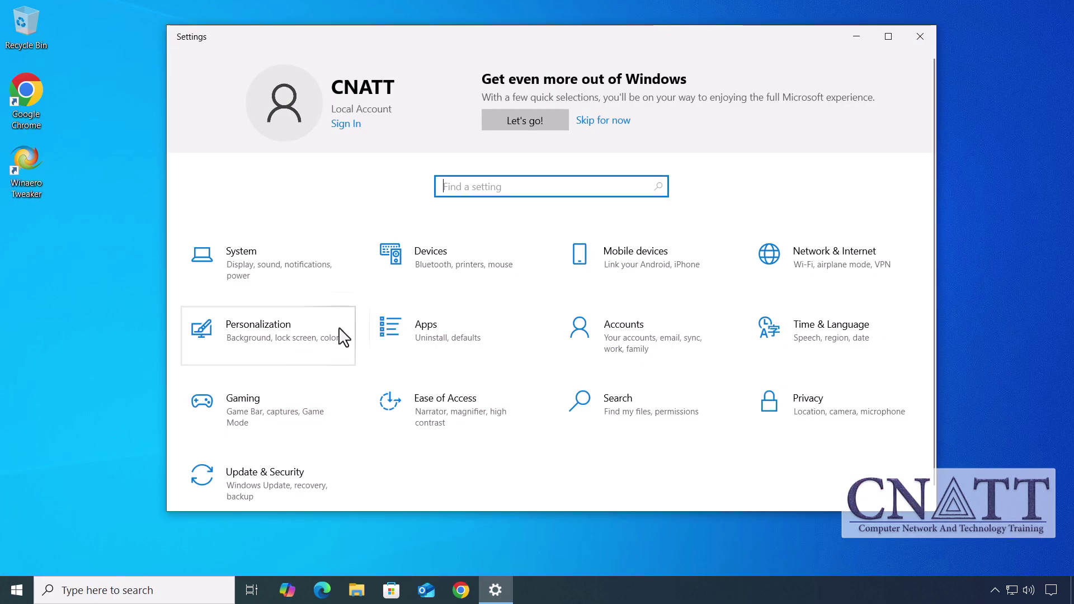
pyautogui.click(339, 335)
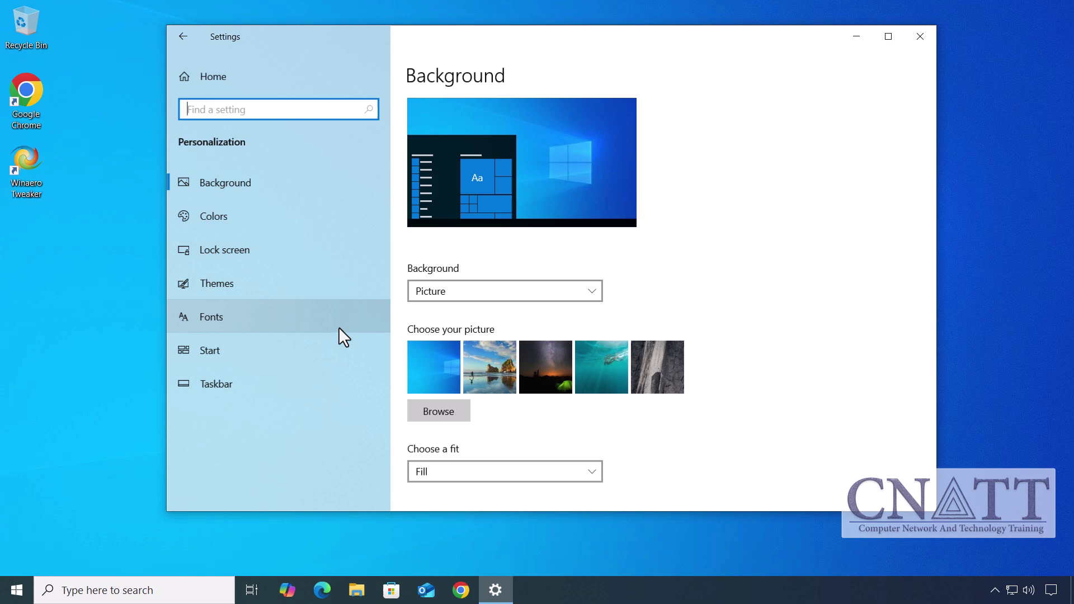
pyautogui.click(348, 294)
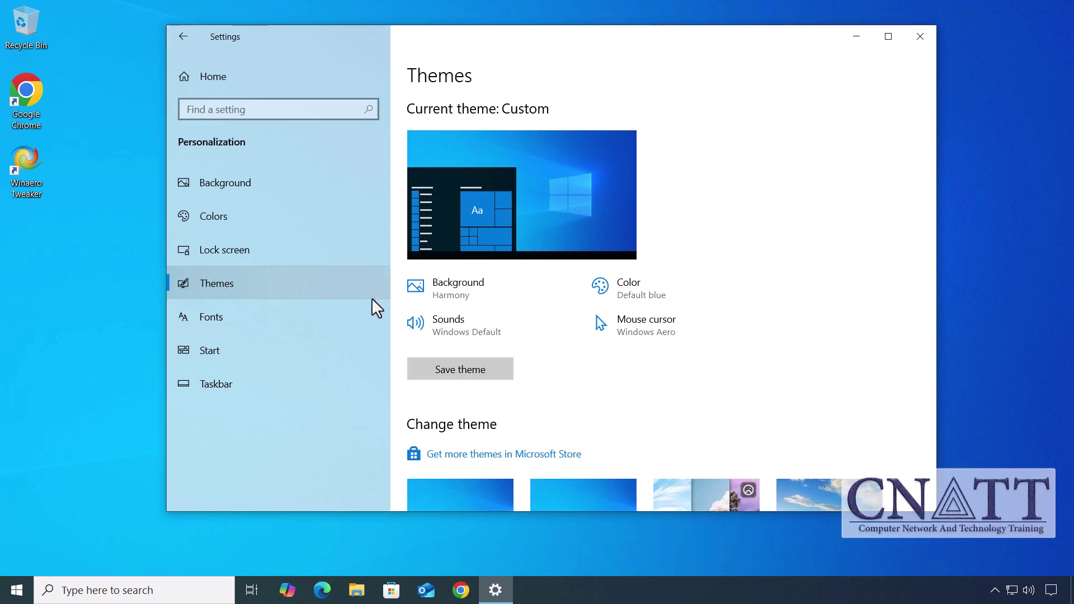
pyautogui.click(478, 334)
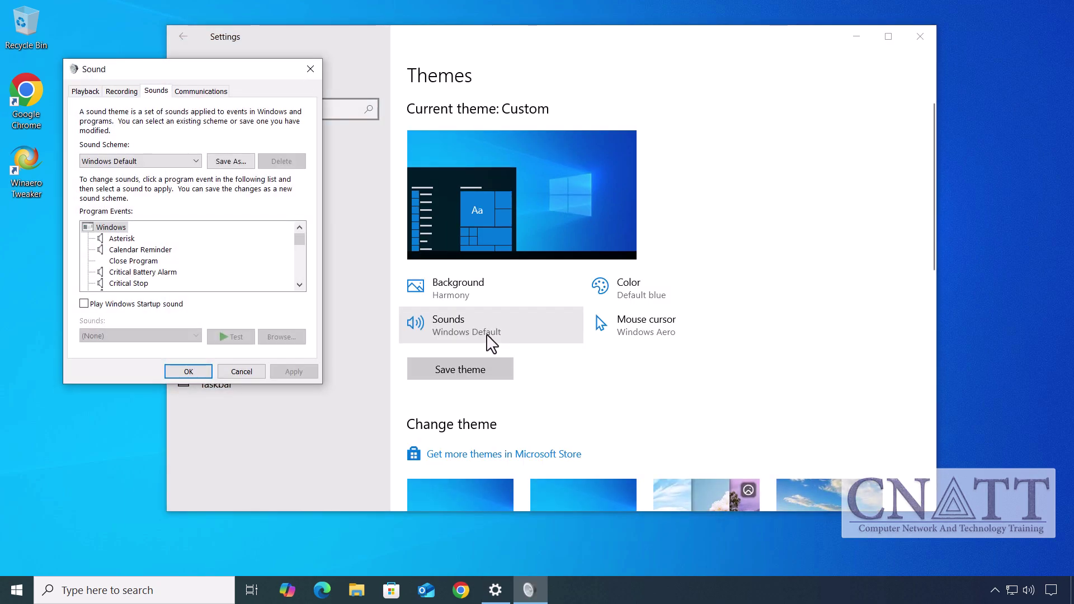
# - Enable Play Windows Startup sound, apply it, and close Settings
pyautogui.click(85, 305)
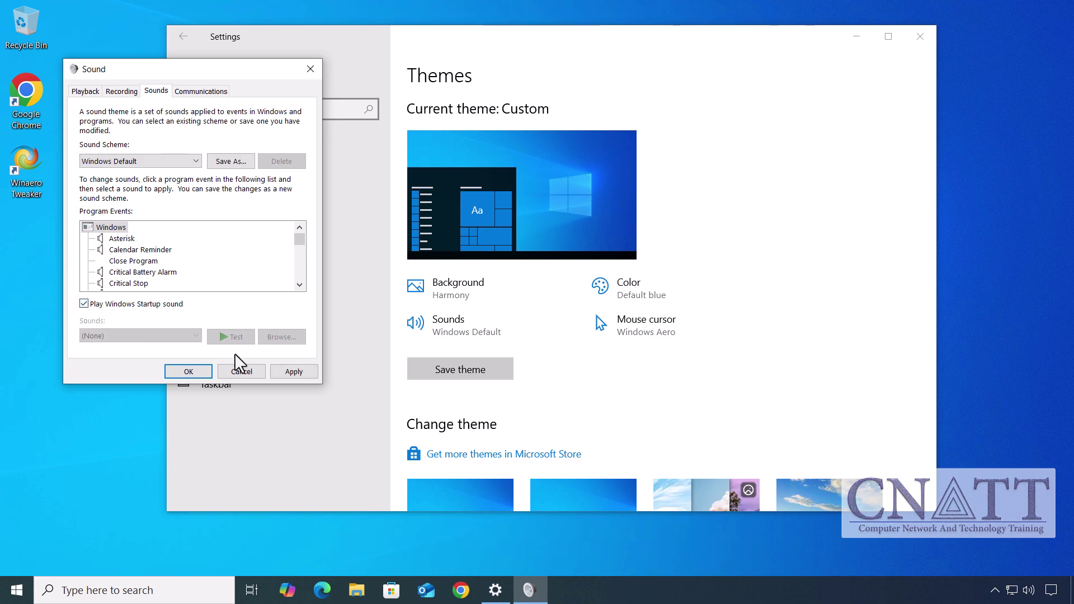
pyautogui.click(303, 377)
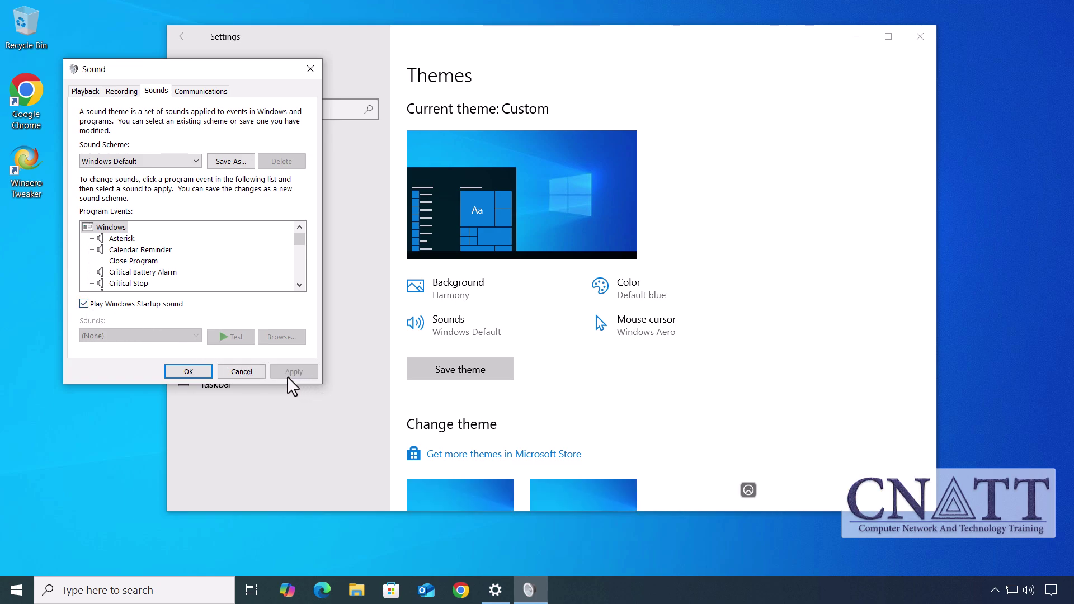
pyautogui.click(183, 374)
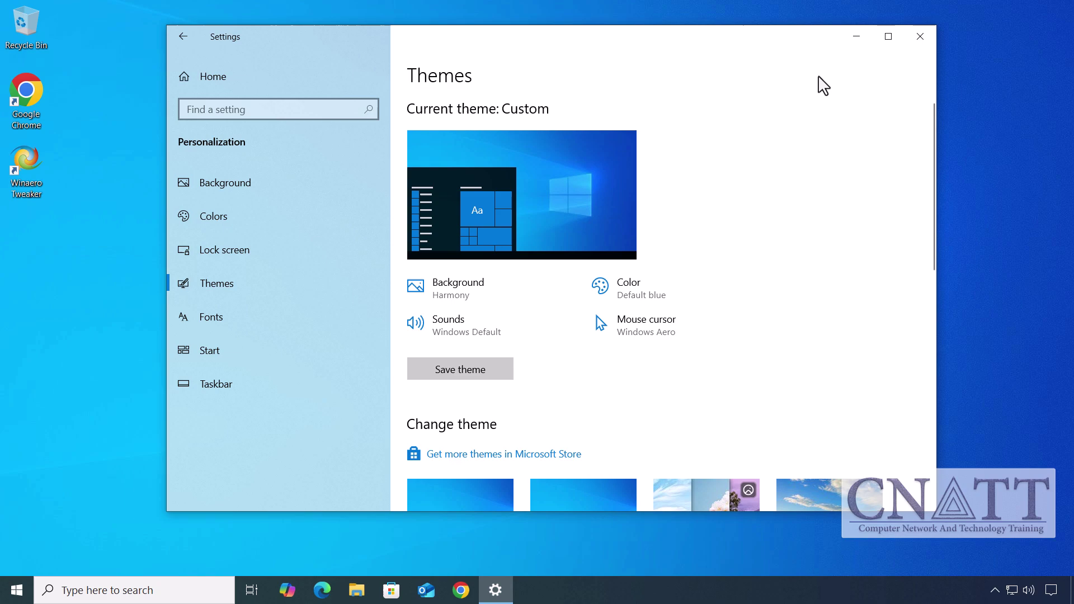
pyautogui.click(928, 39)
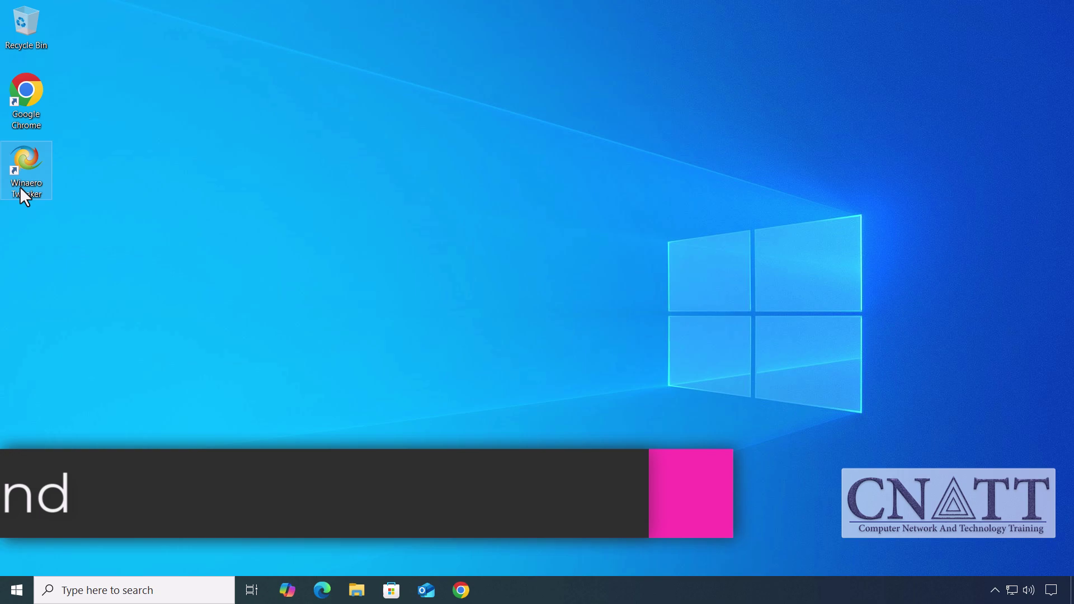
# - Launch Winaero Tweaker via UAC, go to Startup Sound and restore the Windows default sound
pyautogui.doubleClick(22, 189)
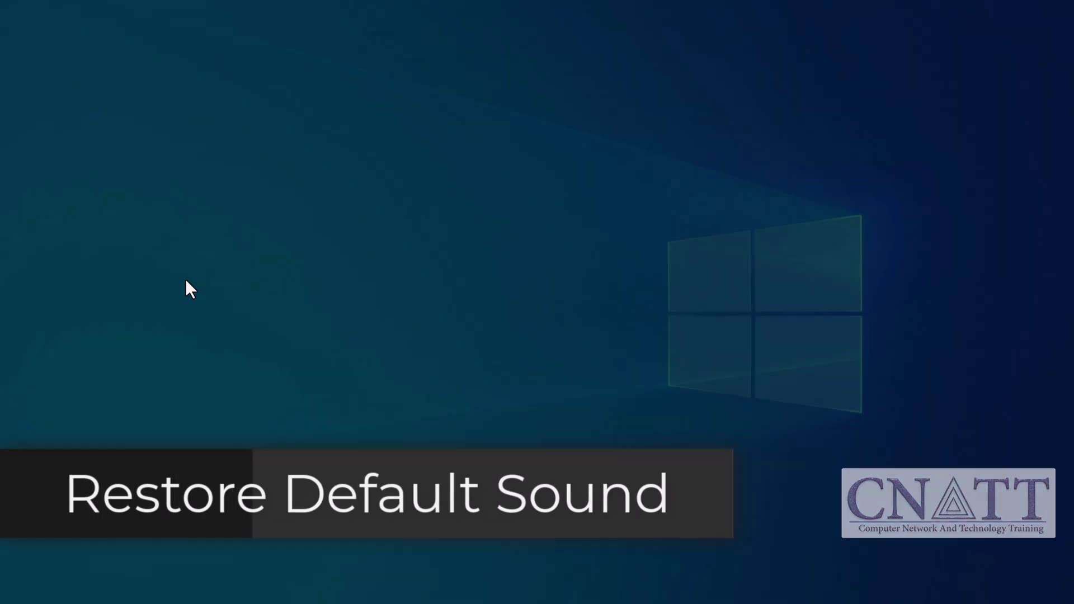
pyautogui.click(437, 392)
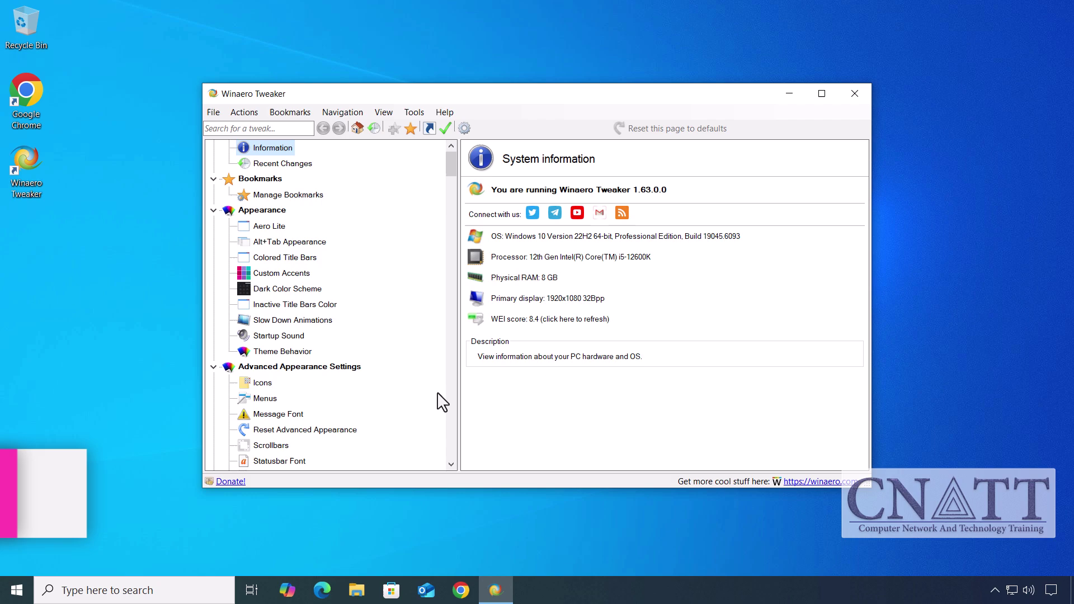
pyautogui.click(301, 342)
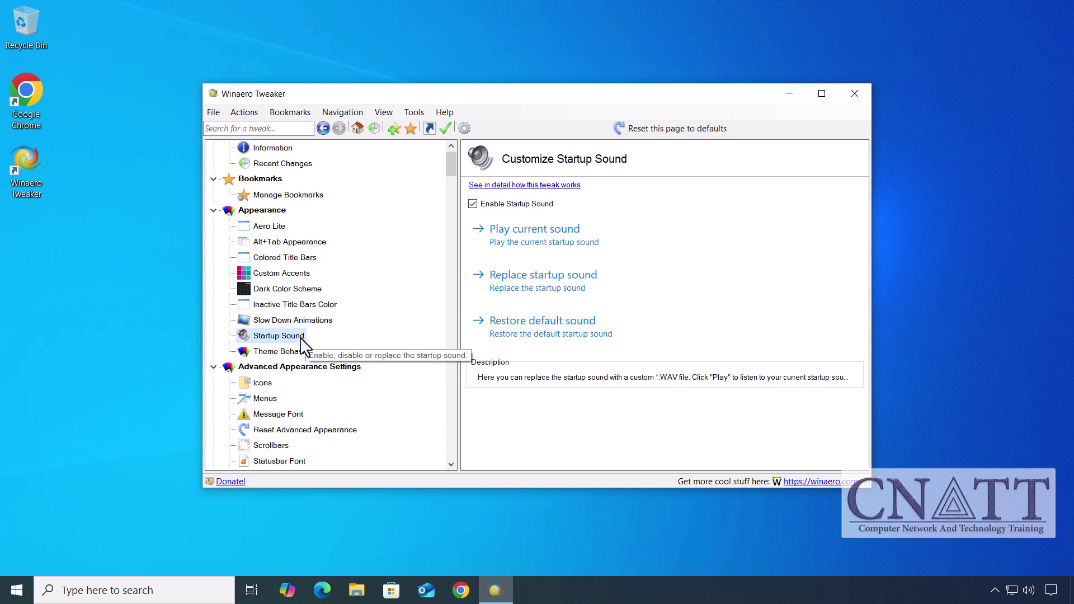
pyautogui.click(522, 336)
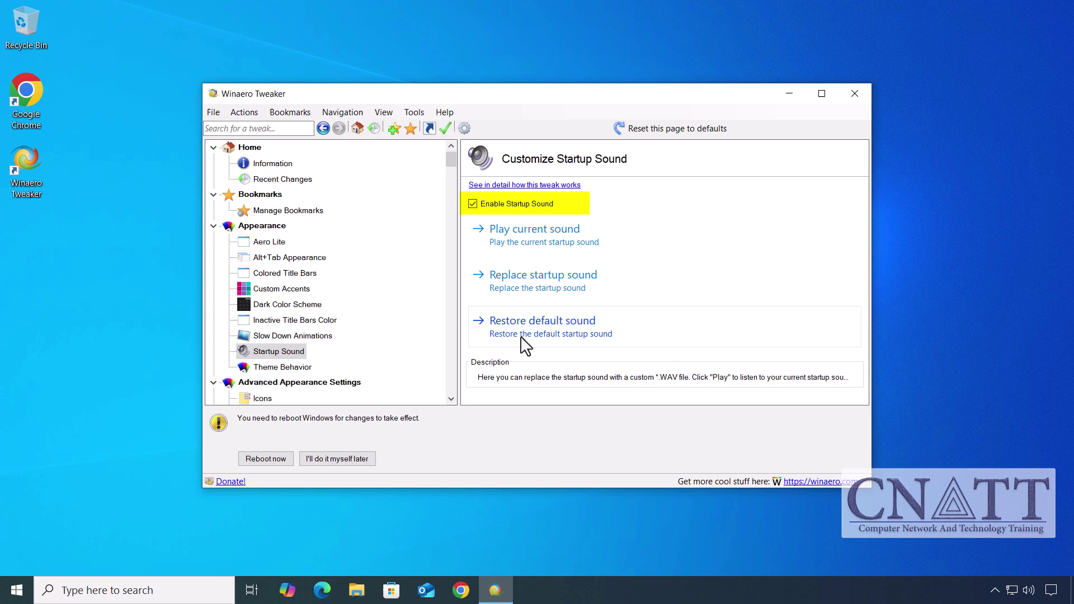